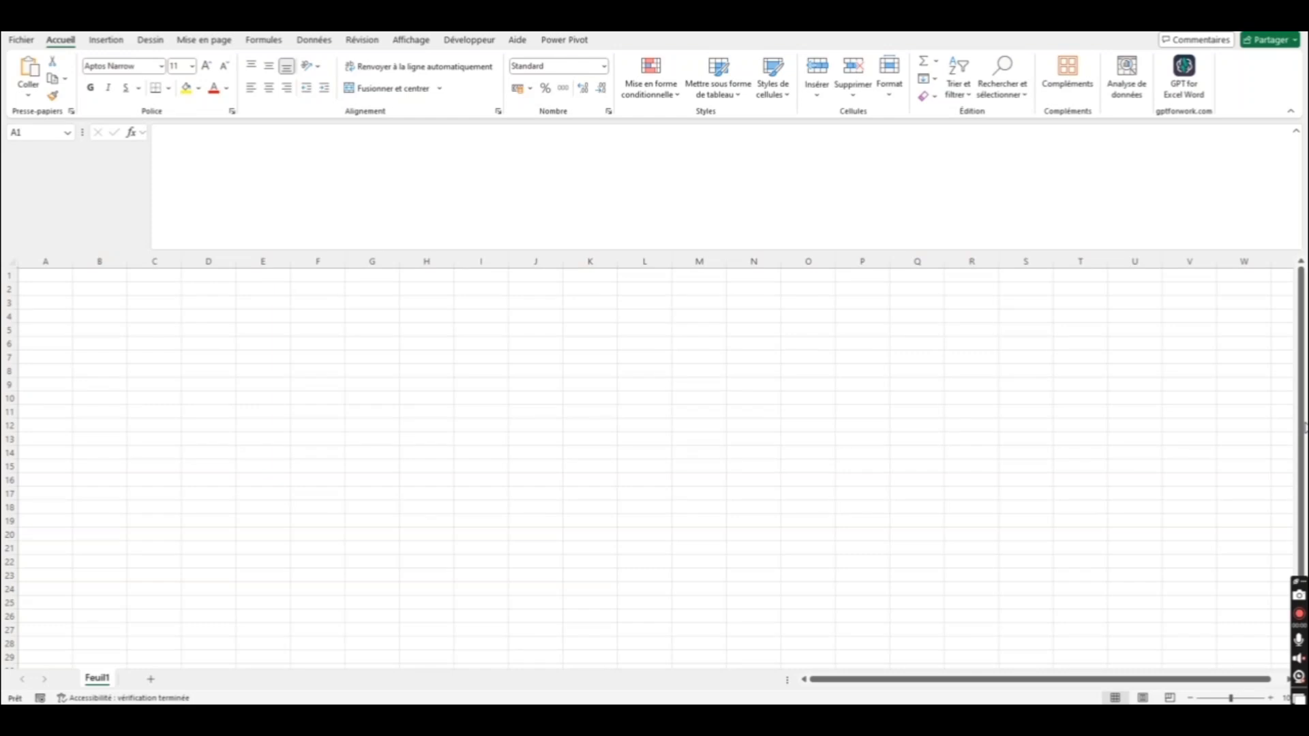
Enter the year 2020 in cell B1 as the first column header.
click(65, 307)
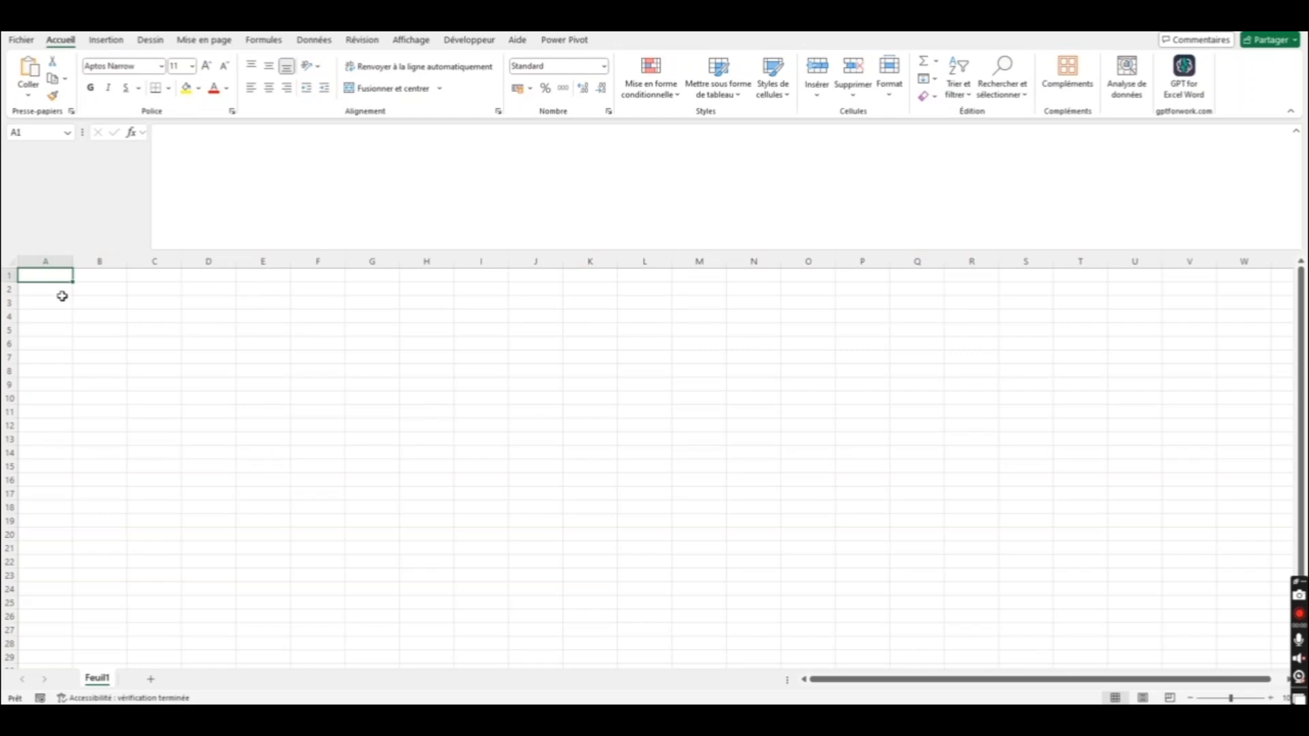
click(97, 275)
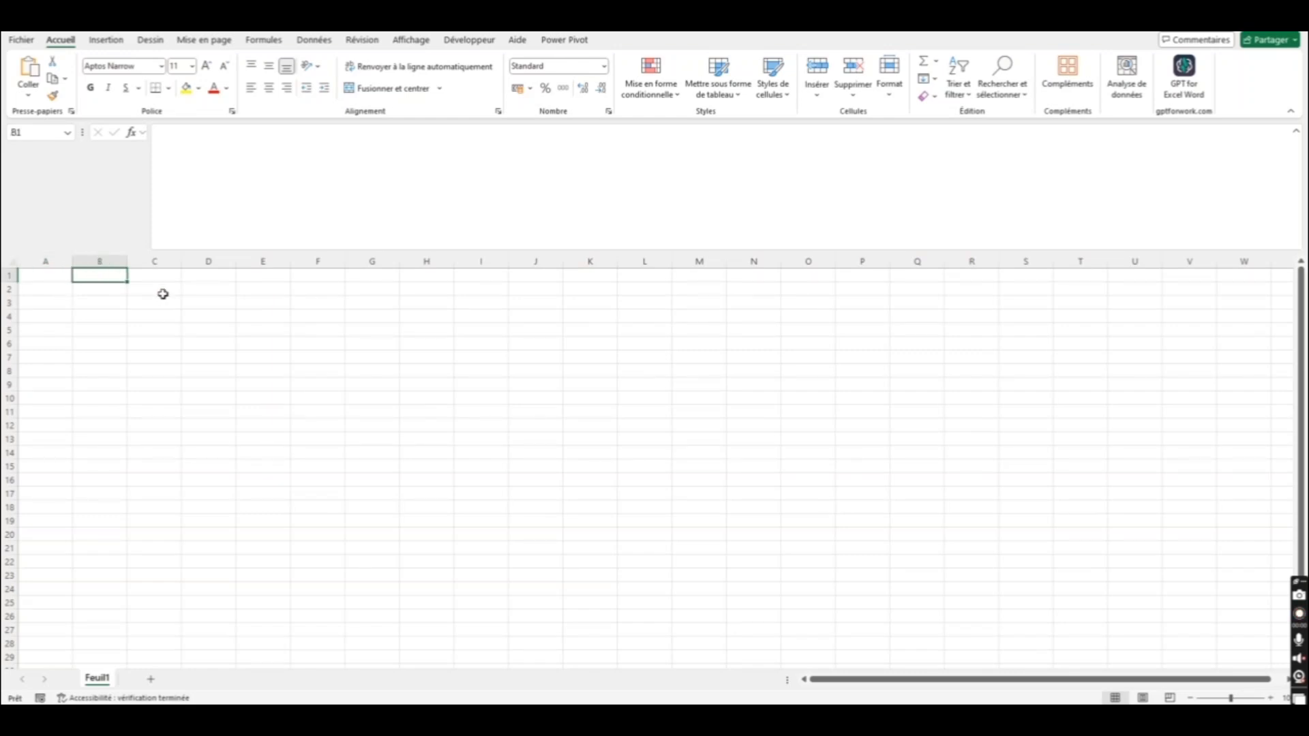
text(20)
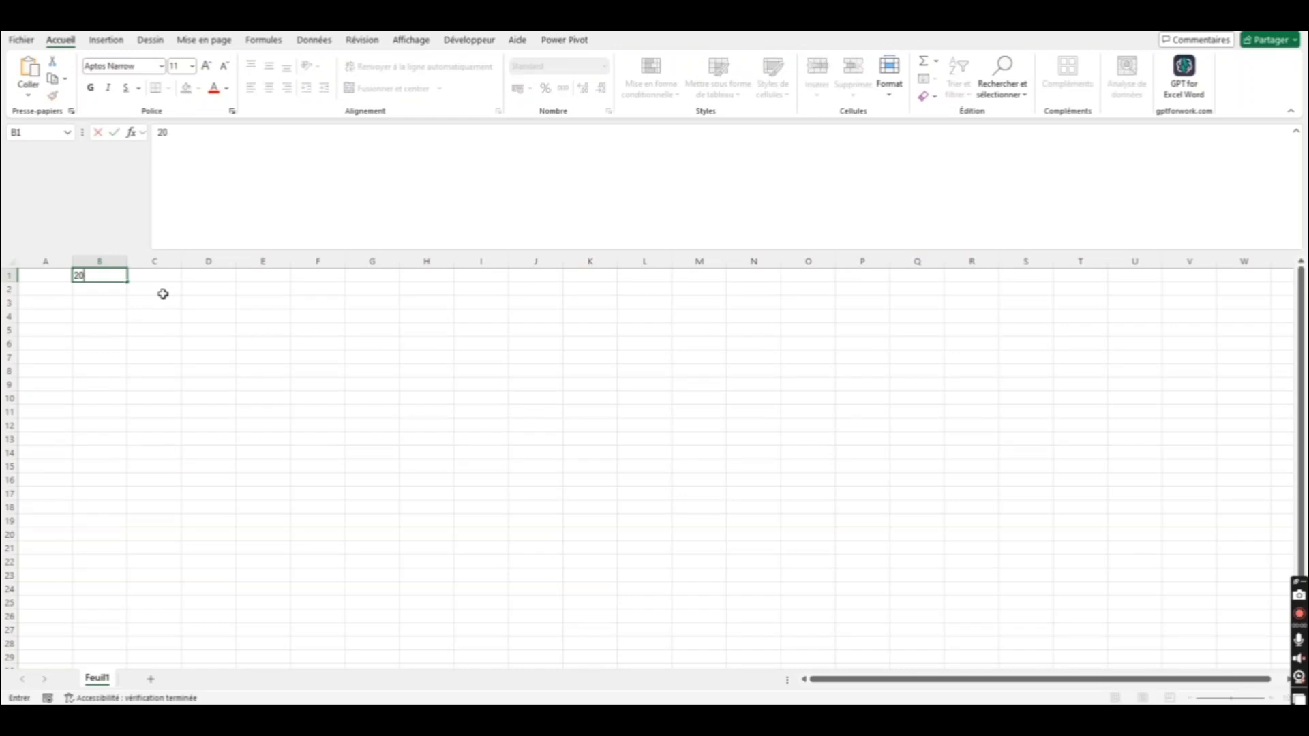
text(20)
key(Return)
key(Up)
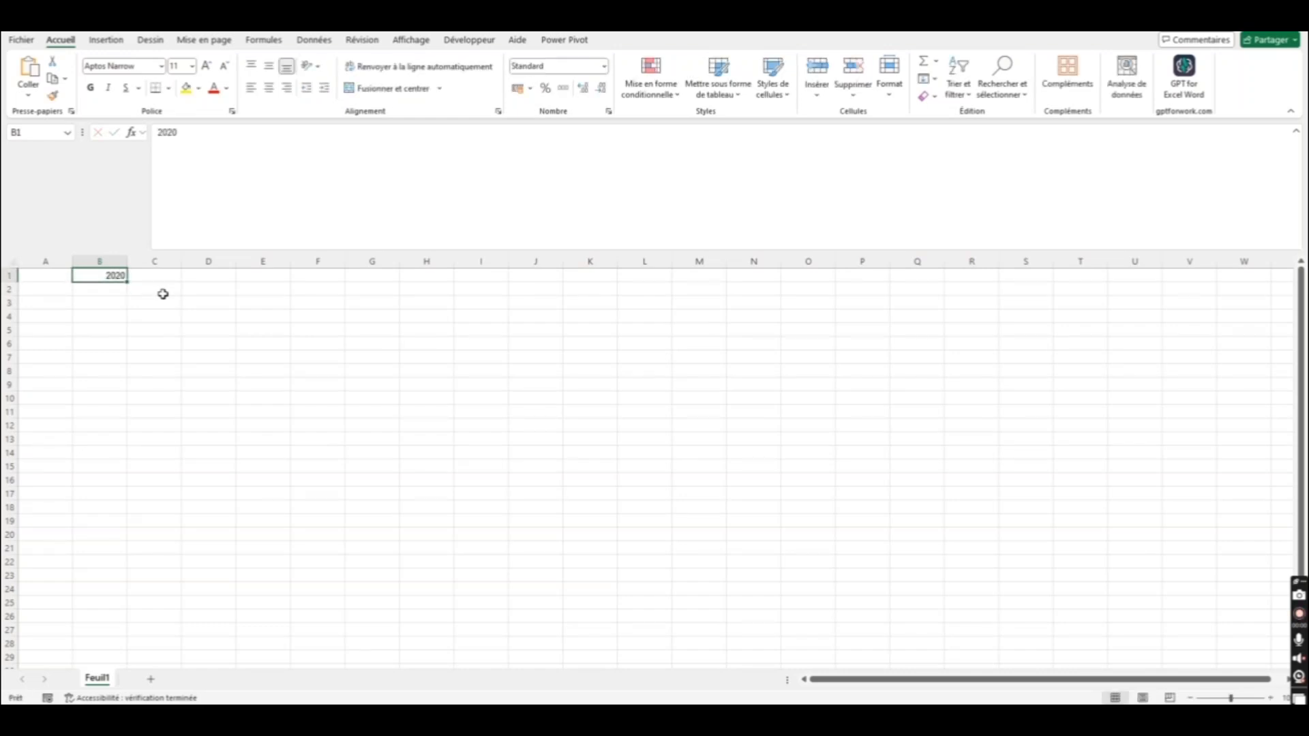
Enter 2021 in C1 and extend the year series across row 1 up to 2025 in G1.
click(164, 278)
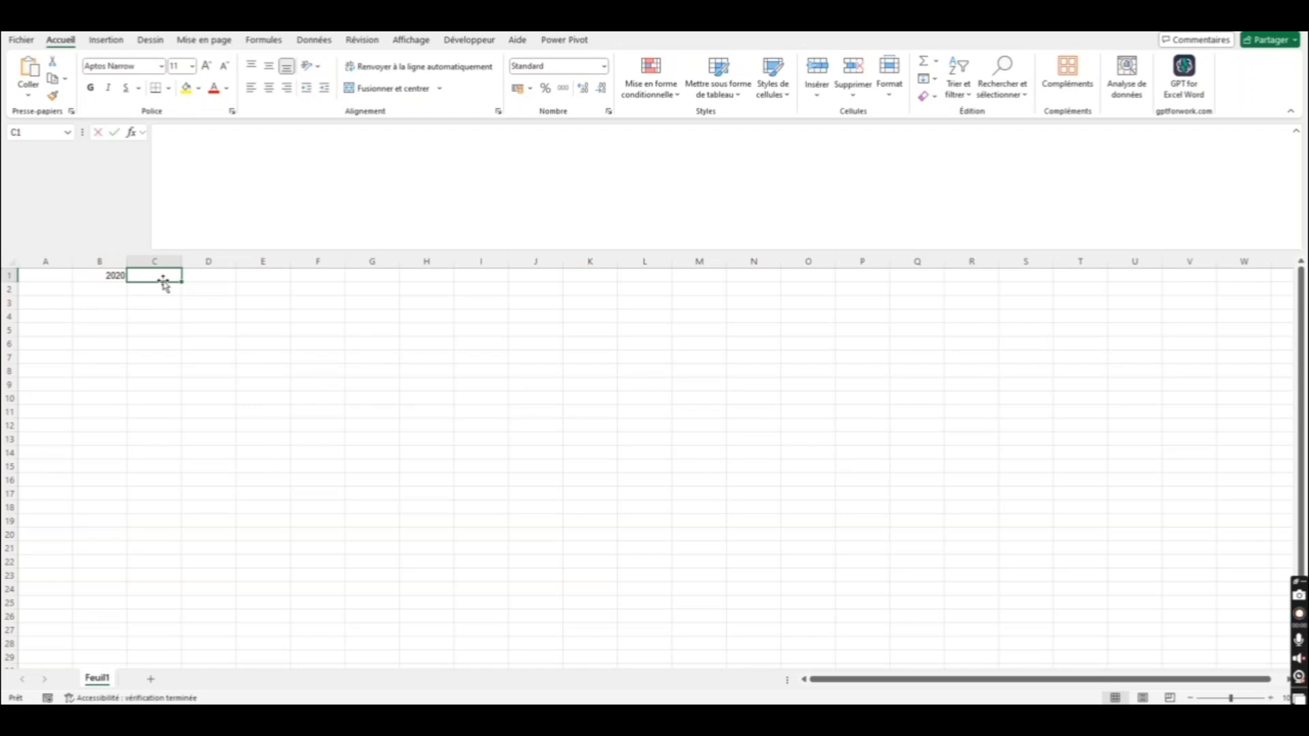
text(2021)
key(Return)
key(Up)
key(Left)
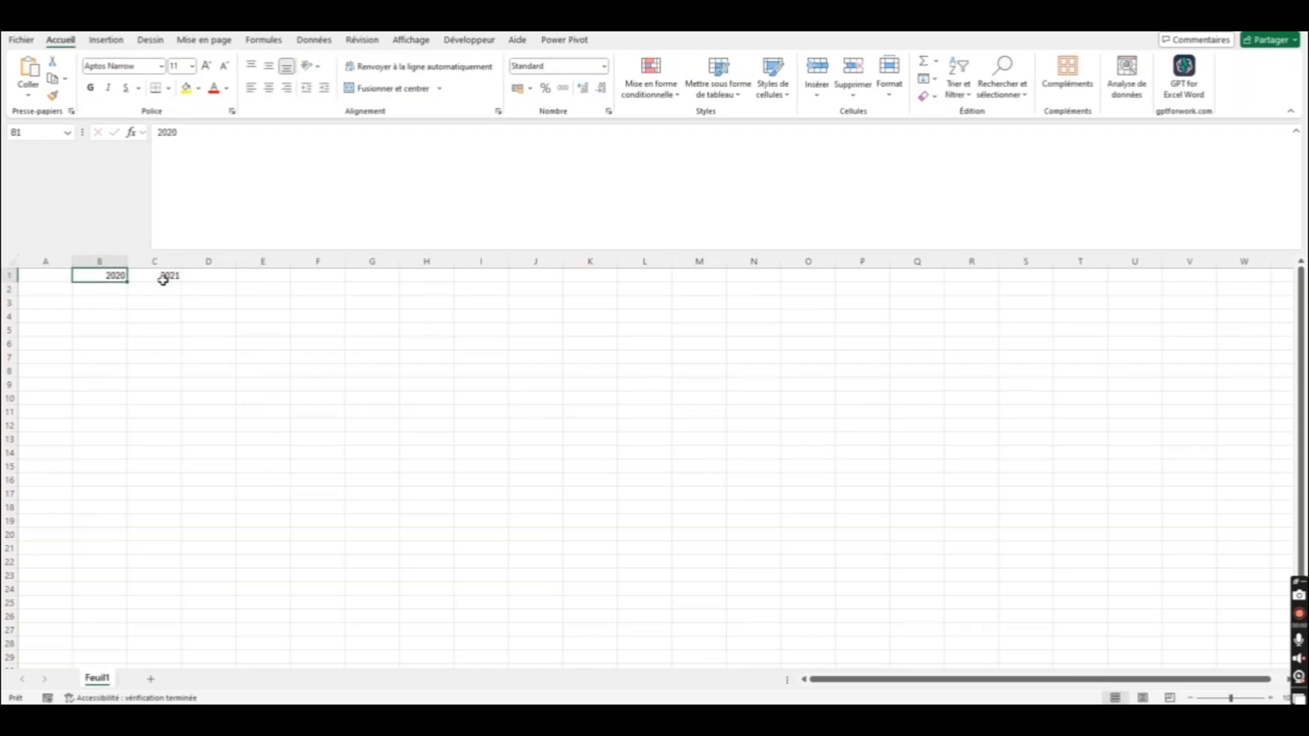
drag(109, 274, 382, 284)
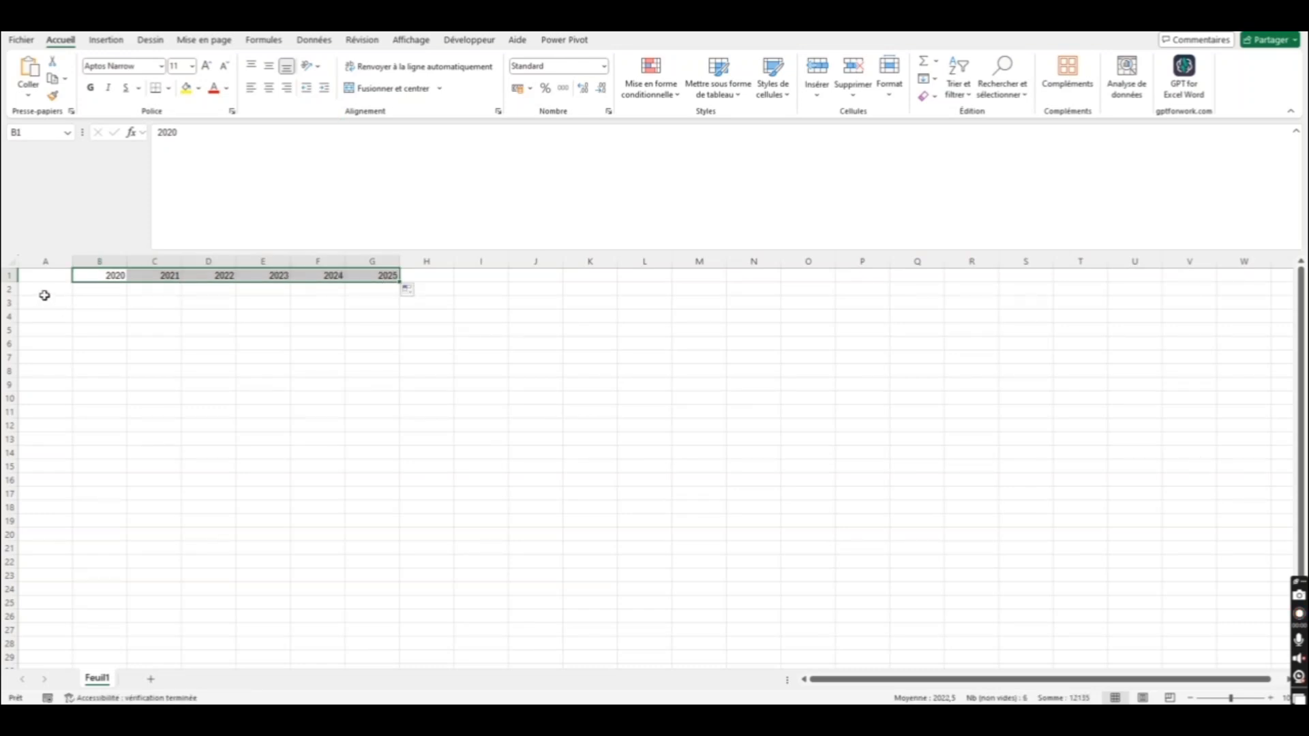
click(10, 275)
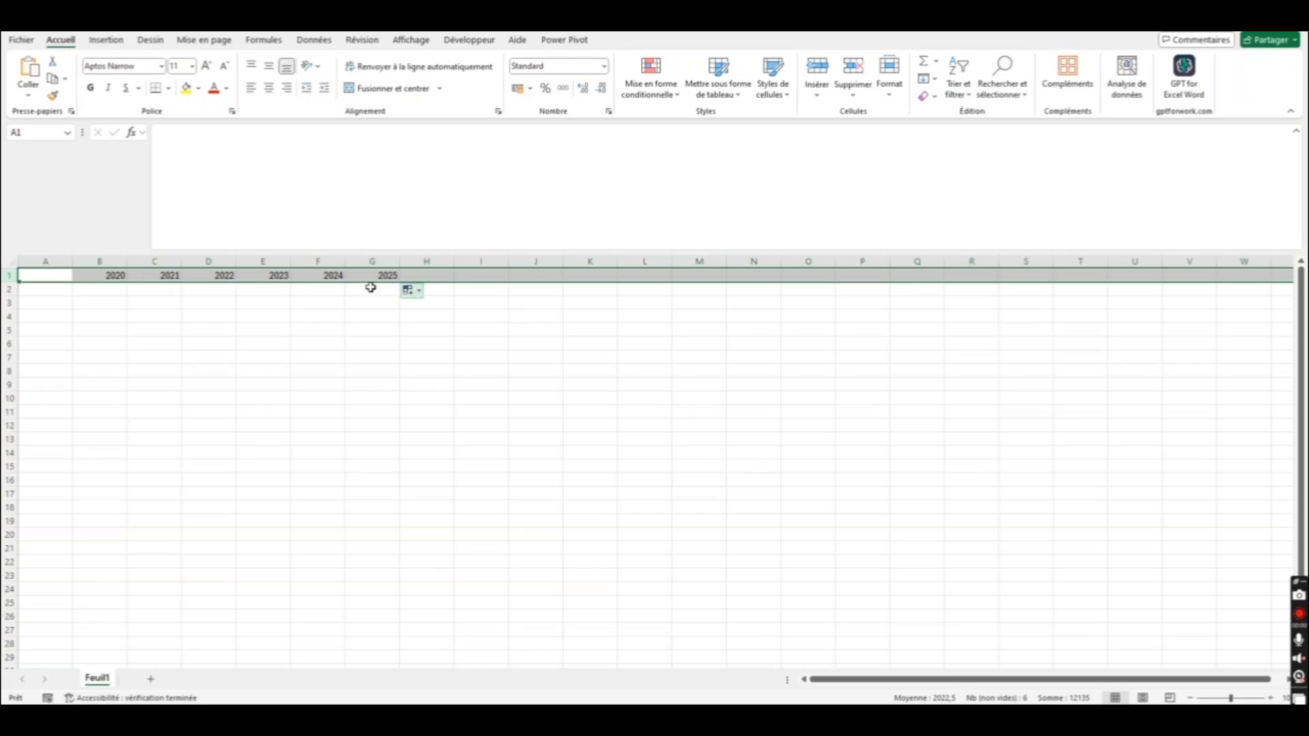
click(113, 272)
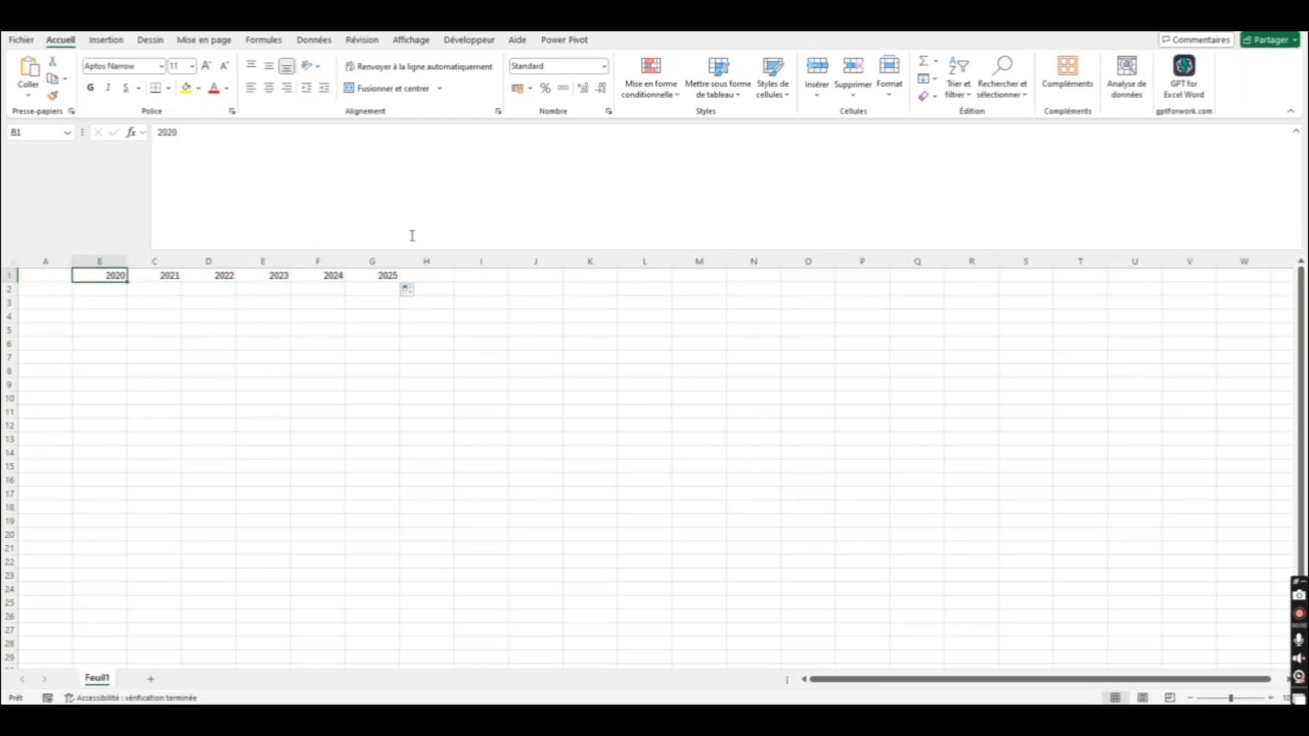
click(385, 278)
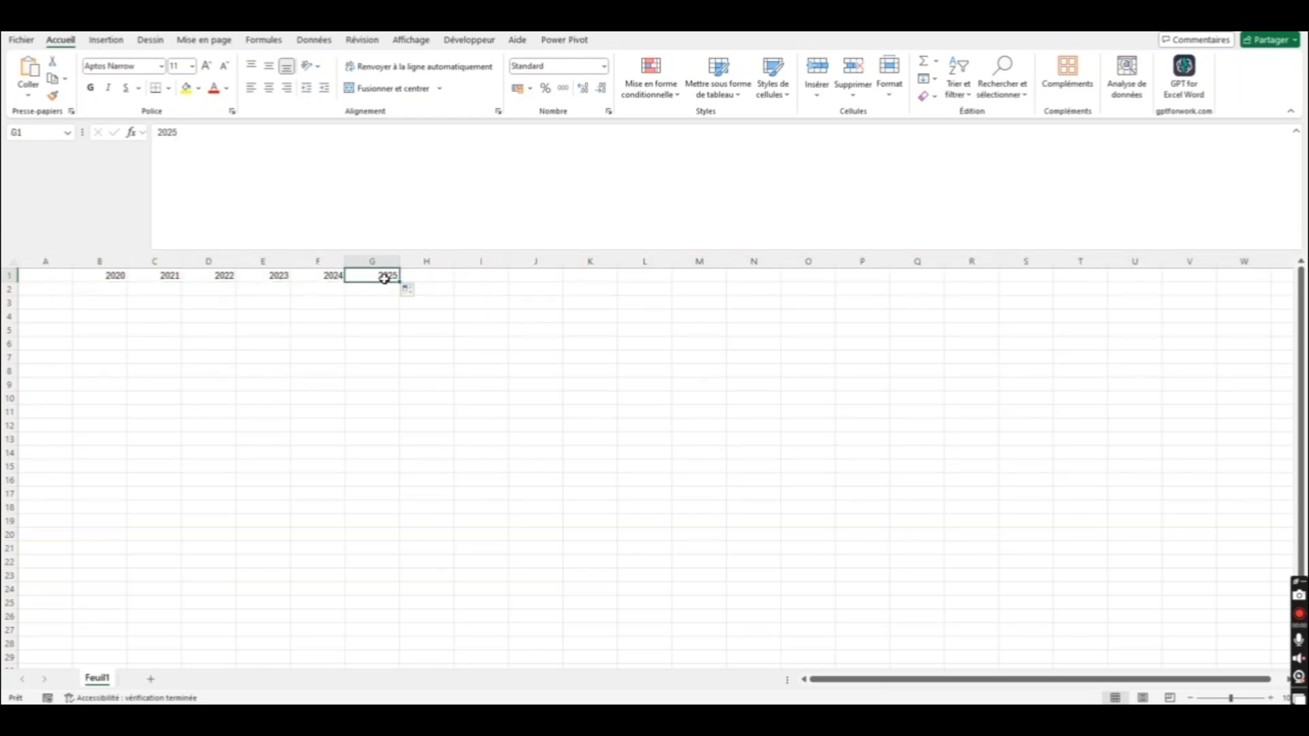
Enter the label "Produit 1" in cell A2 as the first row header.
click(44, 289)
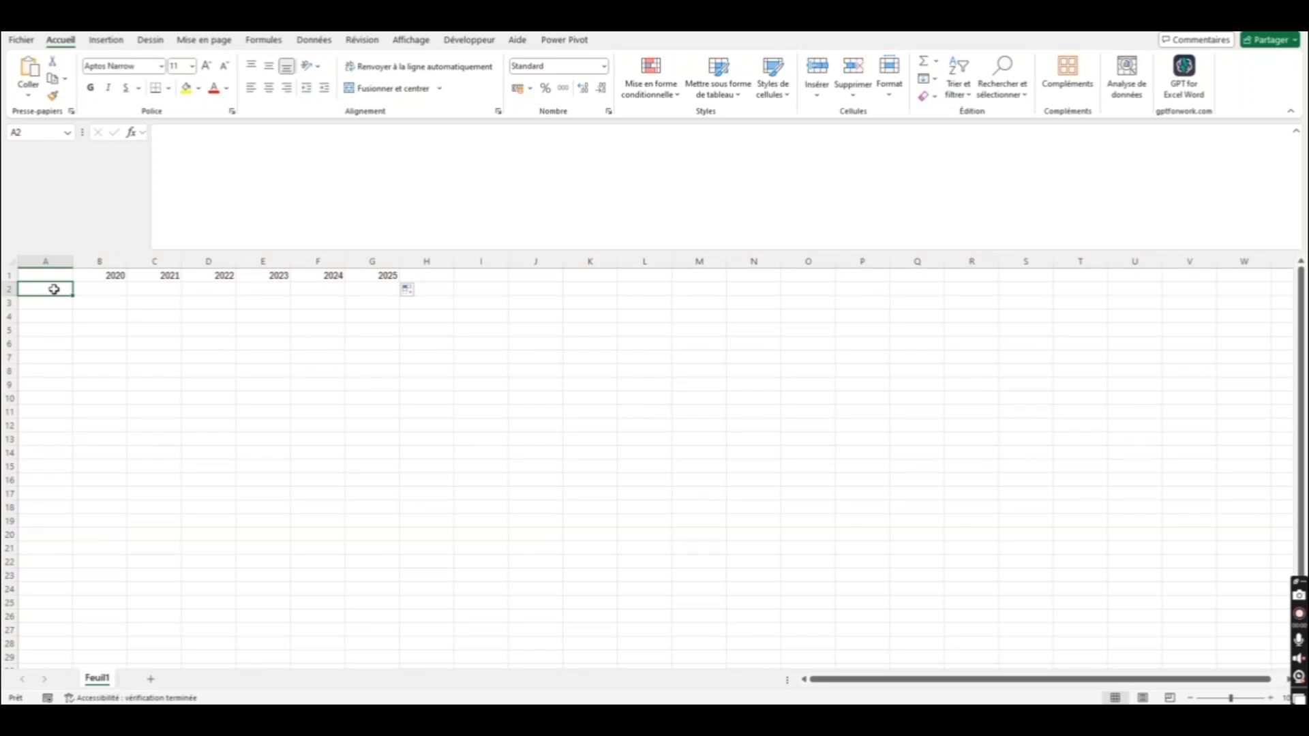
text(Produit)
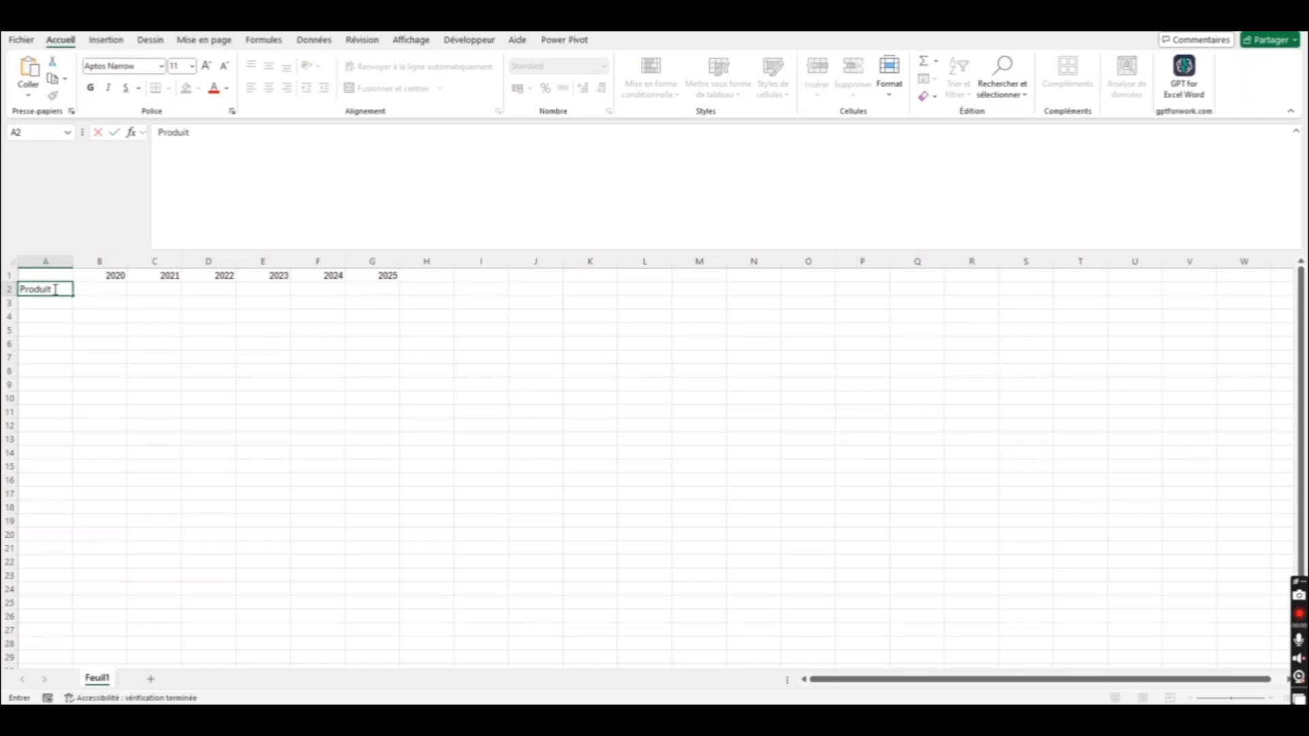
text( 1)
key(Return)
click(55, 289)
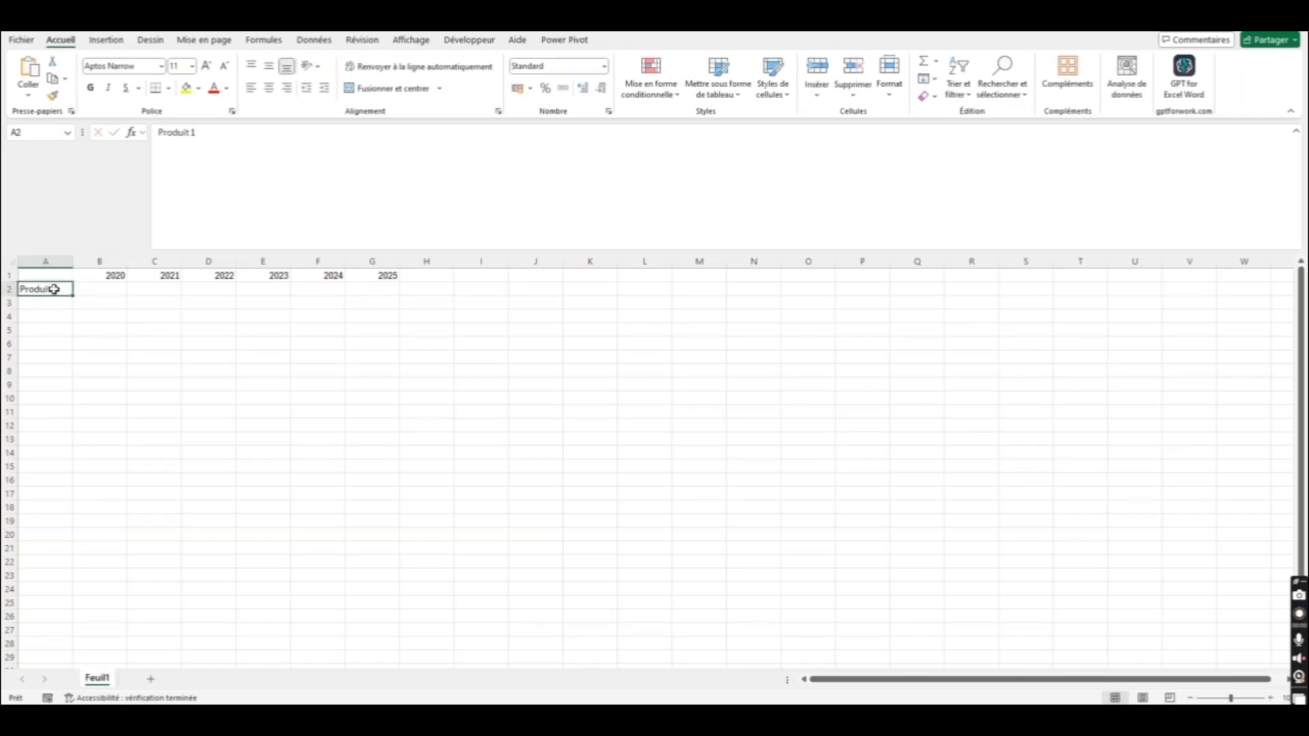
Copy the A2 label into A3 as "Produit 2" and extend the series down column A to "Produit 10" in A11.
key(ctrl+c)
key(Down)
key(ctrl+v)
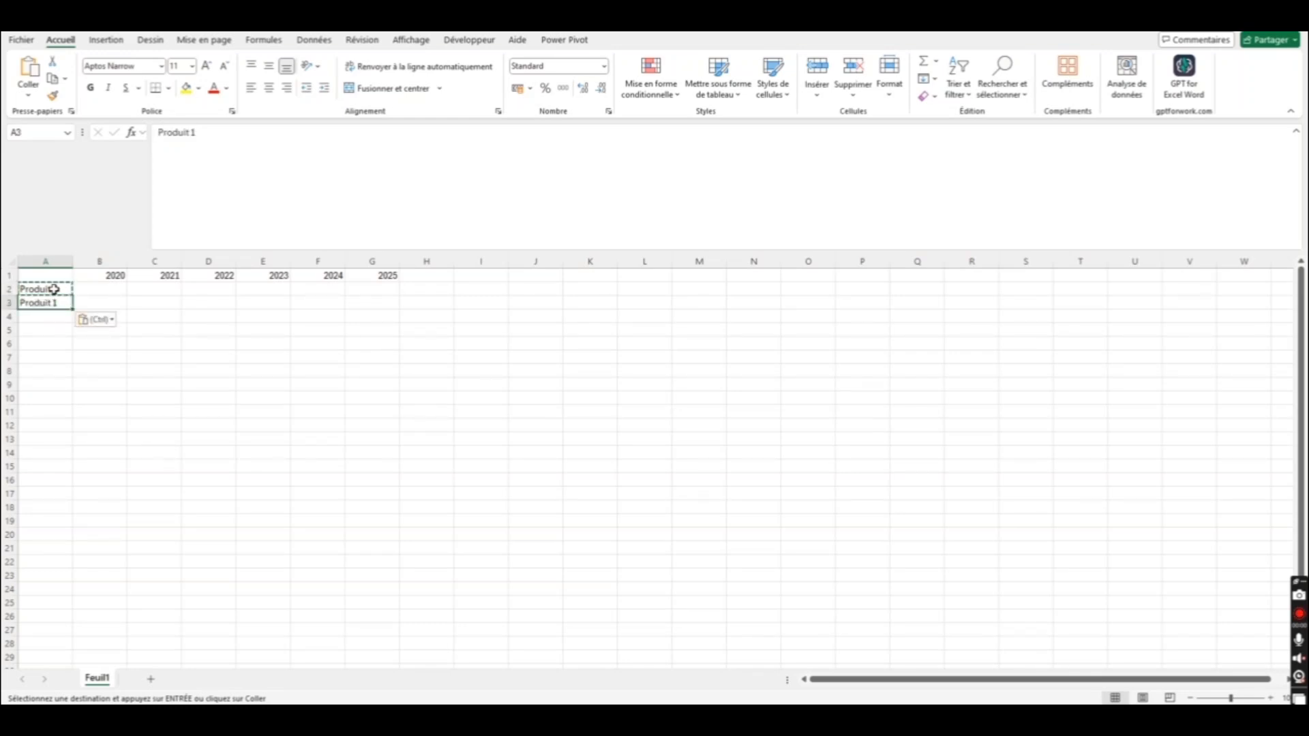
click(400, 145)
text(2)
key(Return)
key(Up)
key(Up)
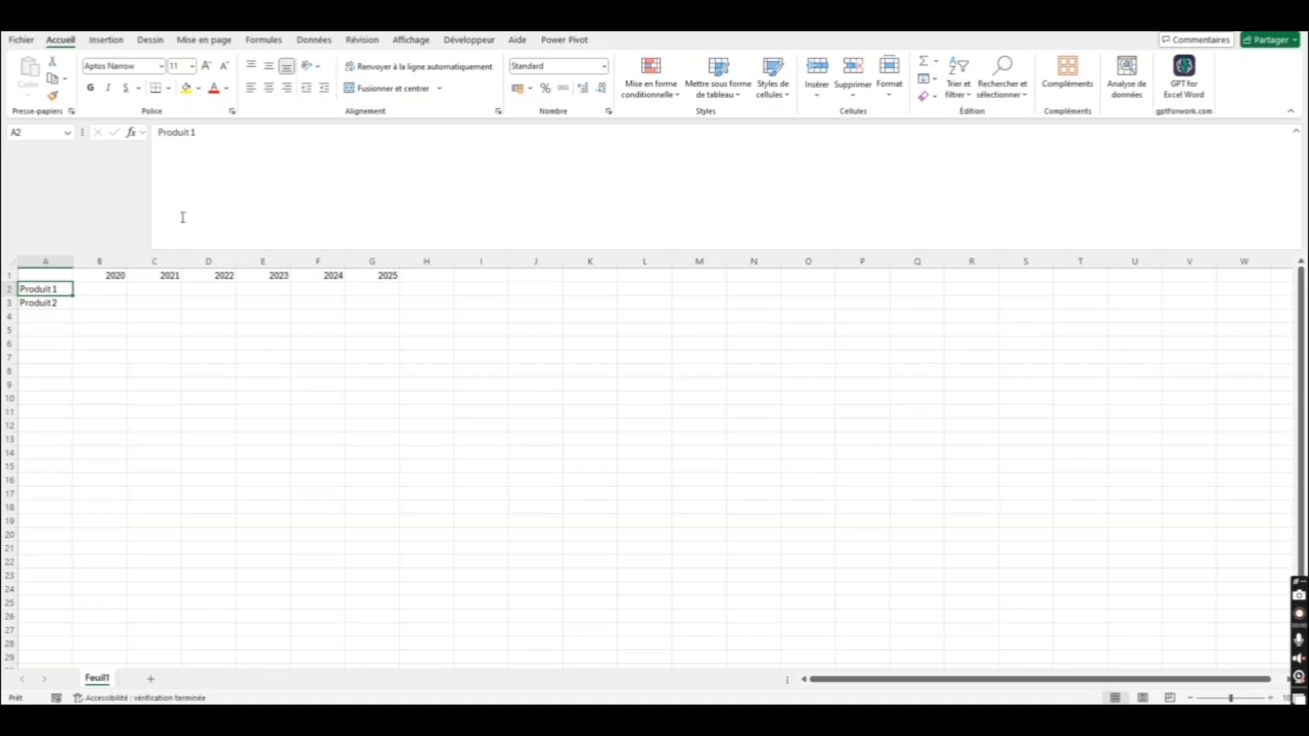
drag(47, 289, 54, 422)
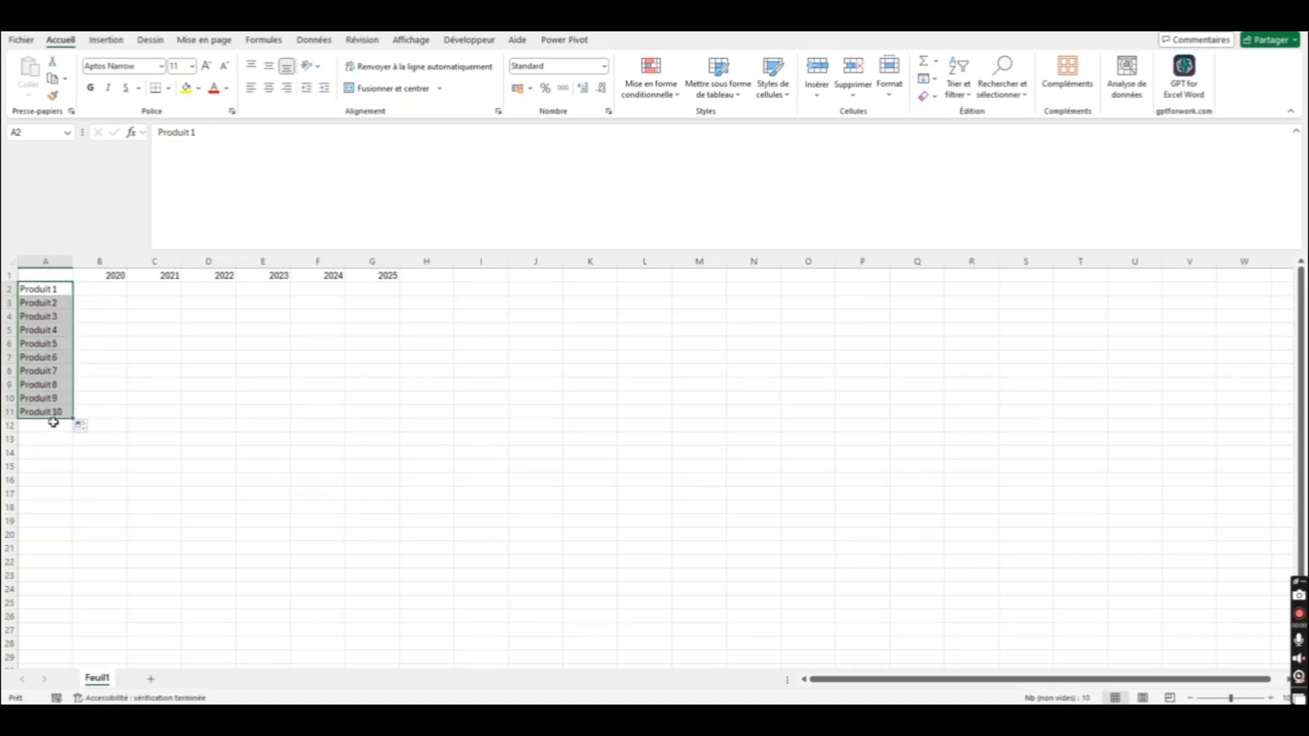
Select the whole table range A1:G11, covering the year headers and all product rows.
click(92, 291)
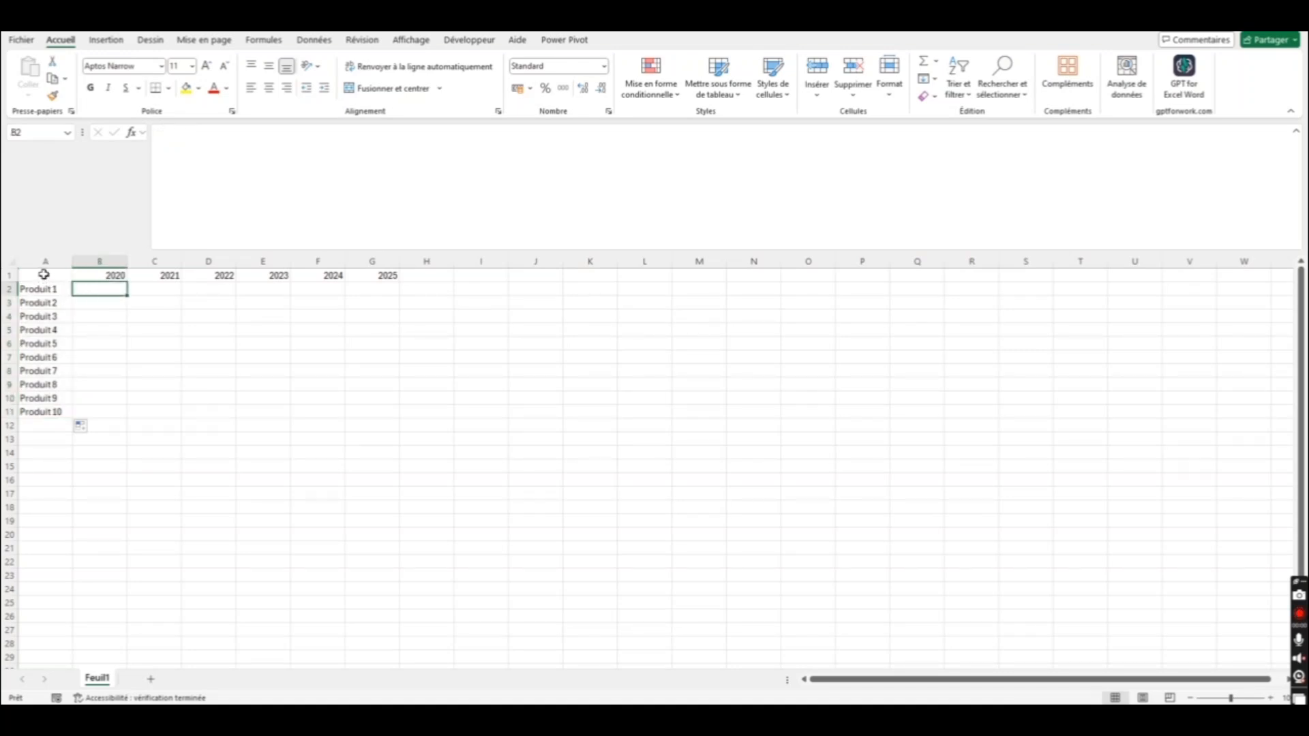
drag(43, 274, 395, 416)
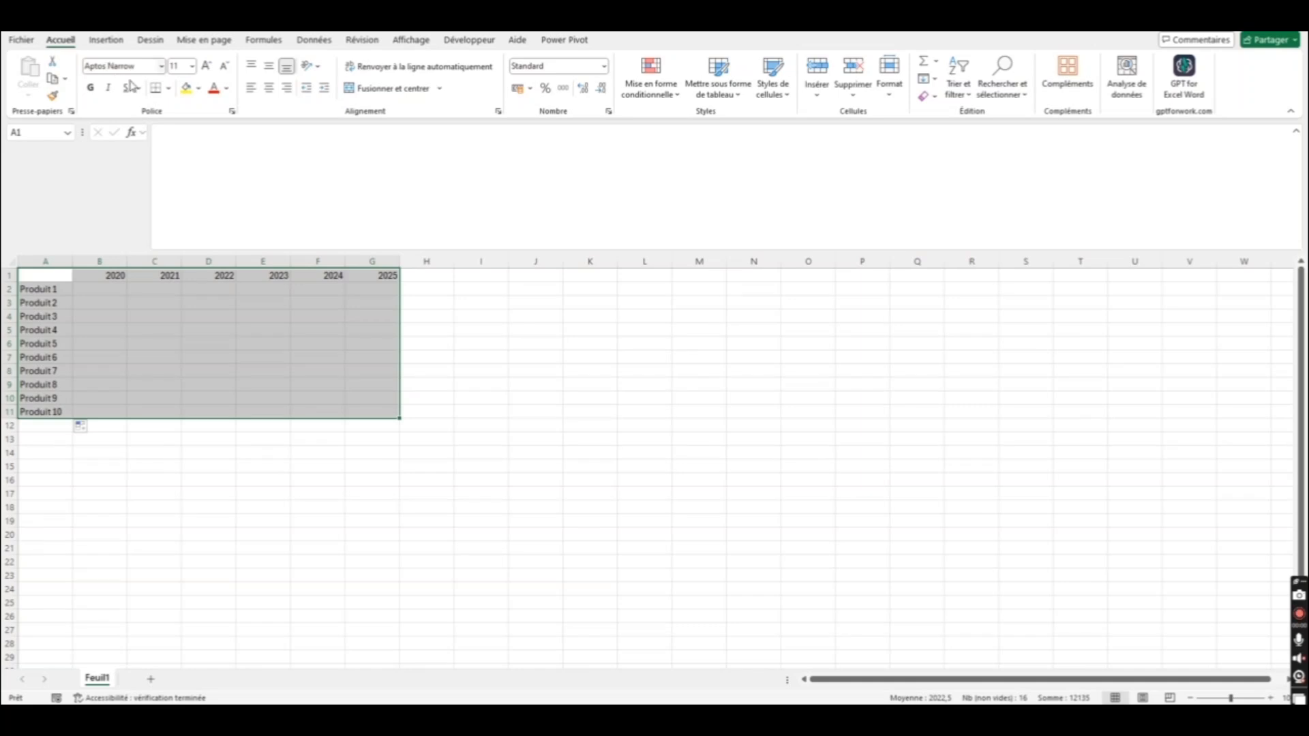
click(167, 89)
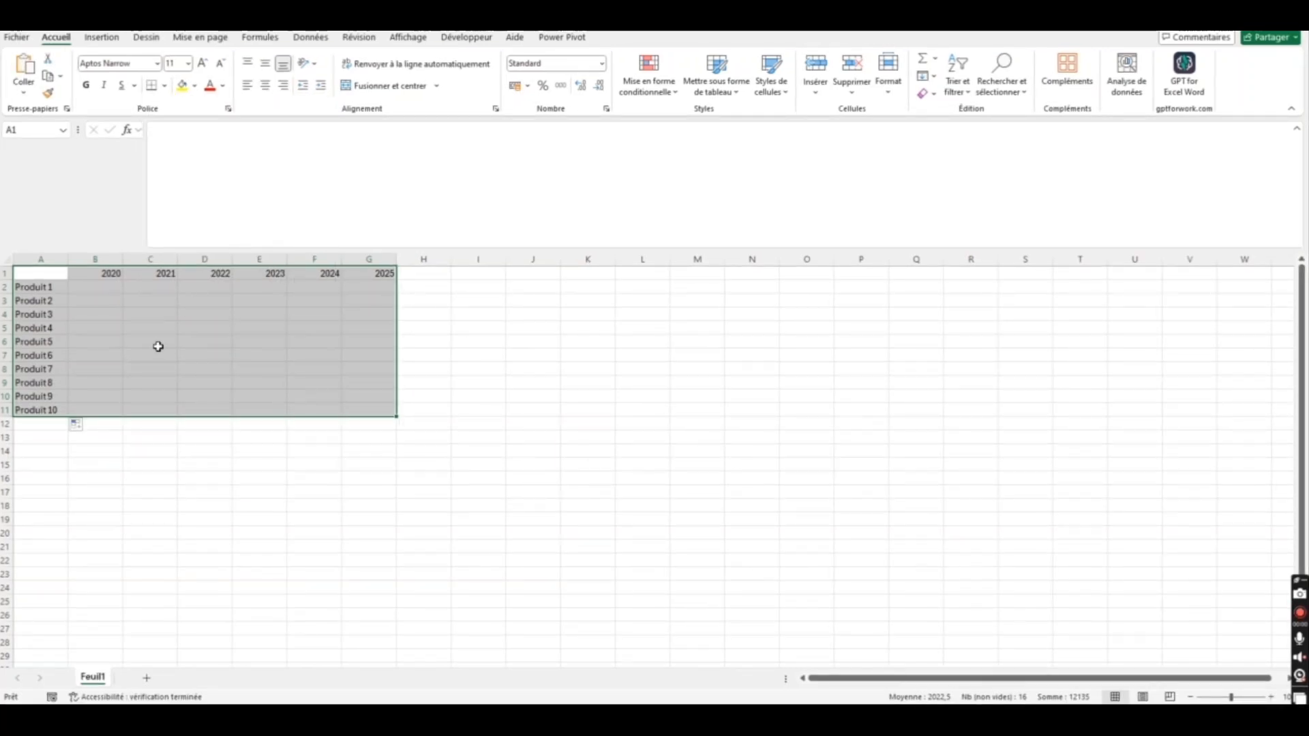
right_click(159, 349)
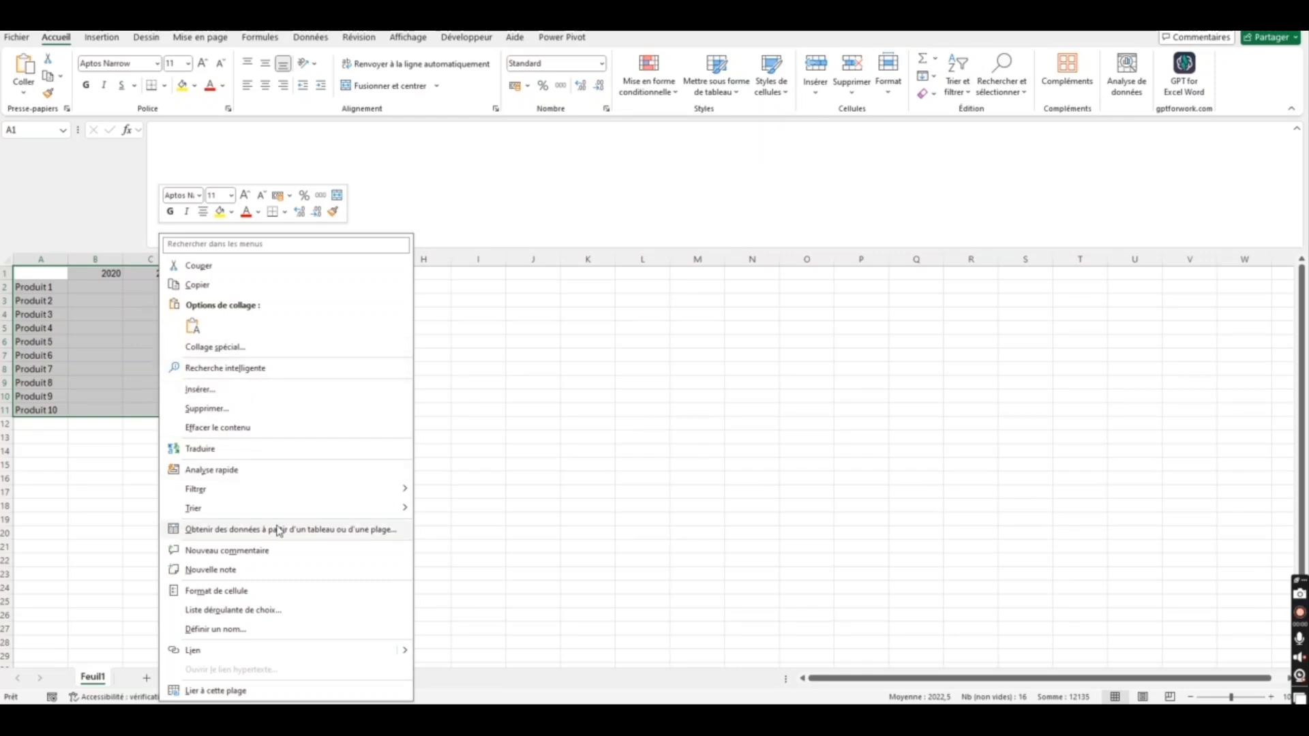
click(279, 590)
click(248, 407)
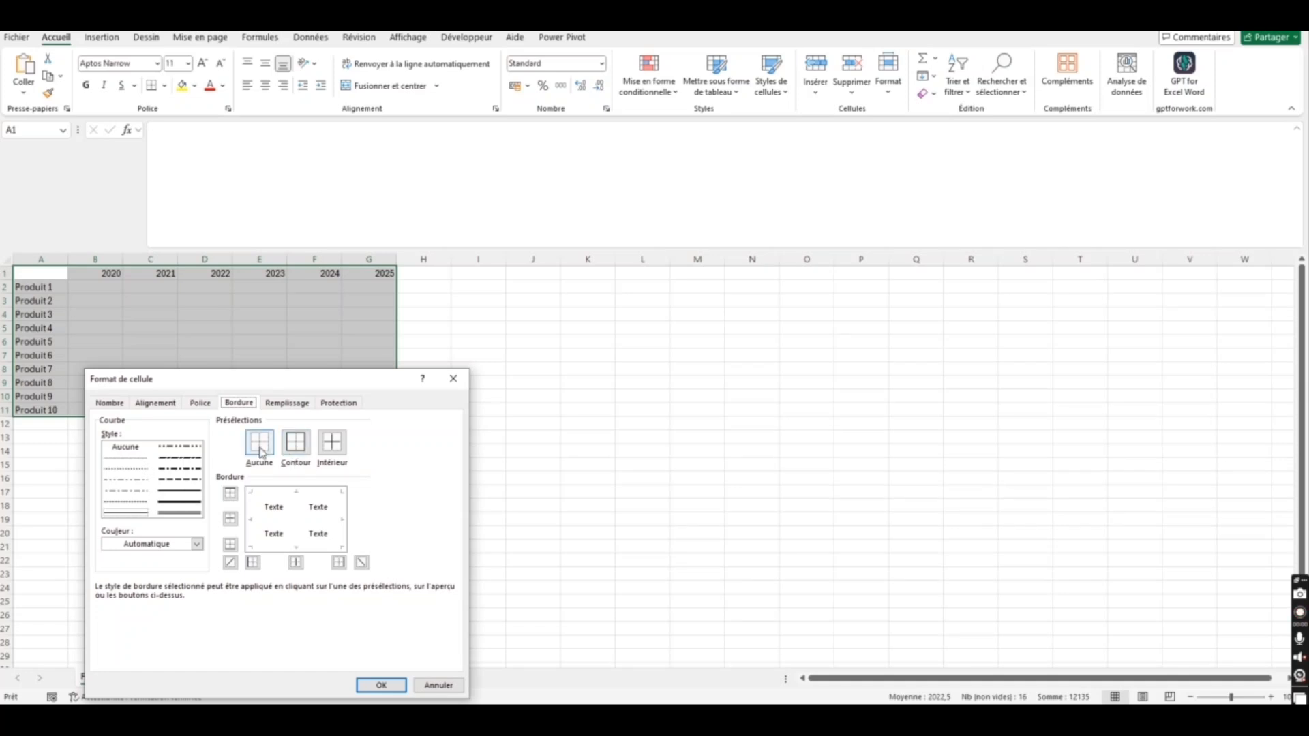
click(428, 686)
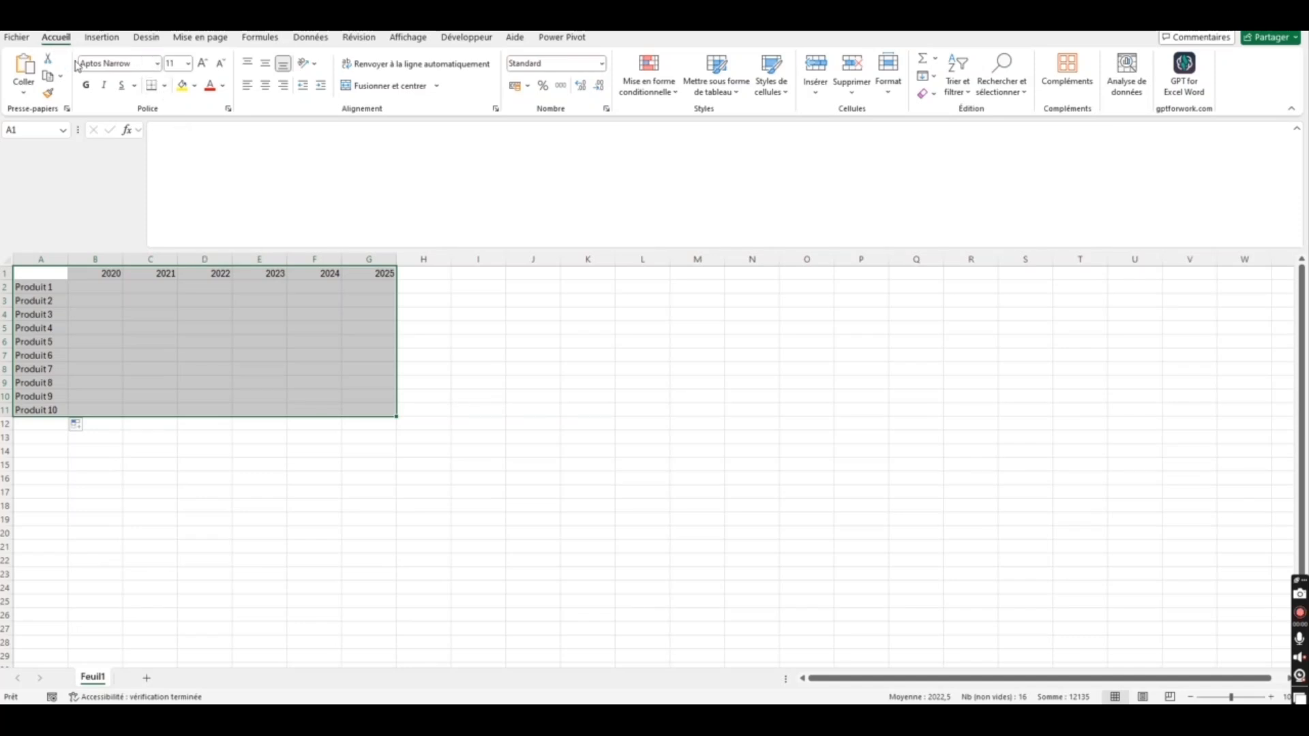
Apply thick outside borders to the whole table A1:G11, the header row A1:G1 and the product column A1:A11.
click(164, 88)
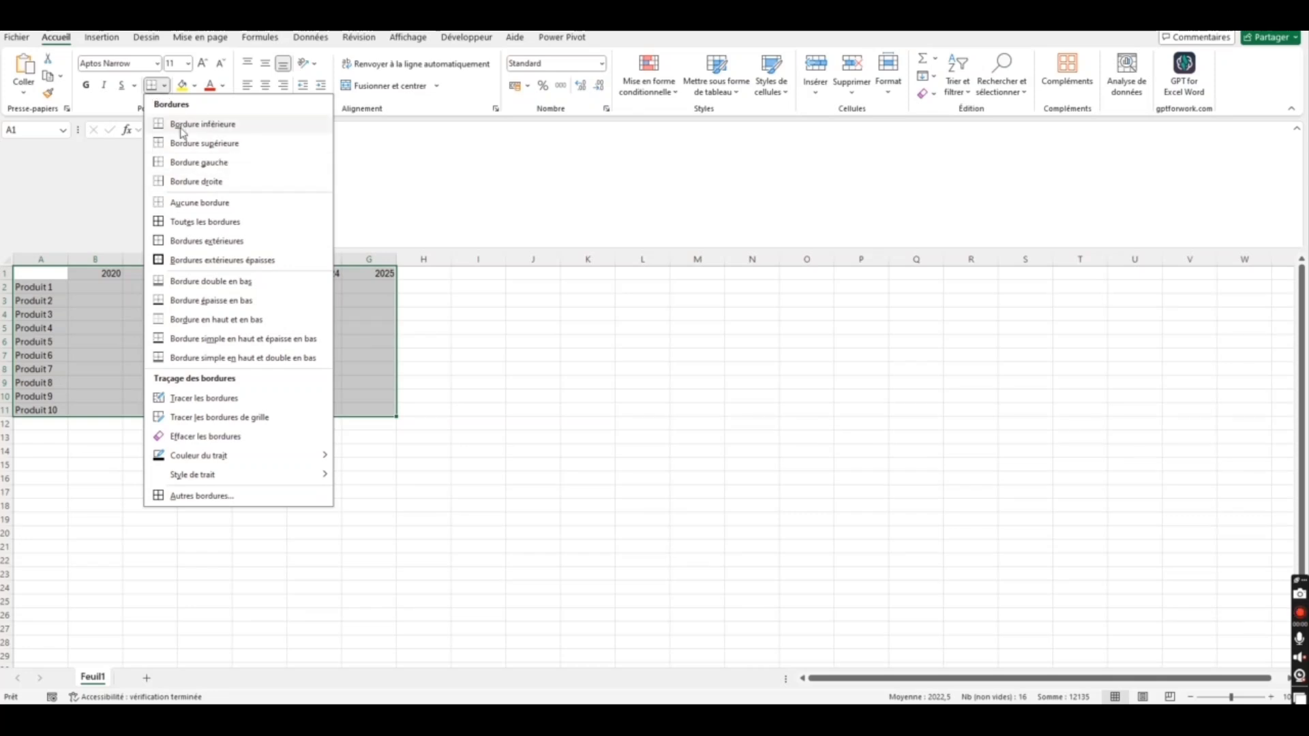
click(206, 262)
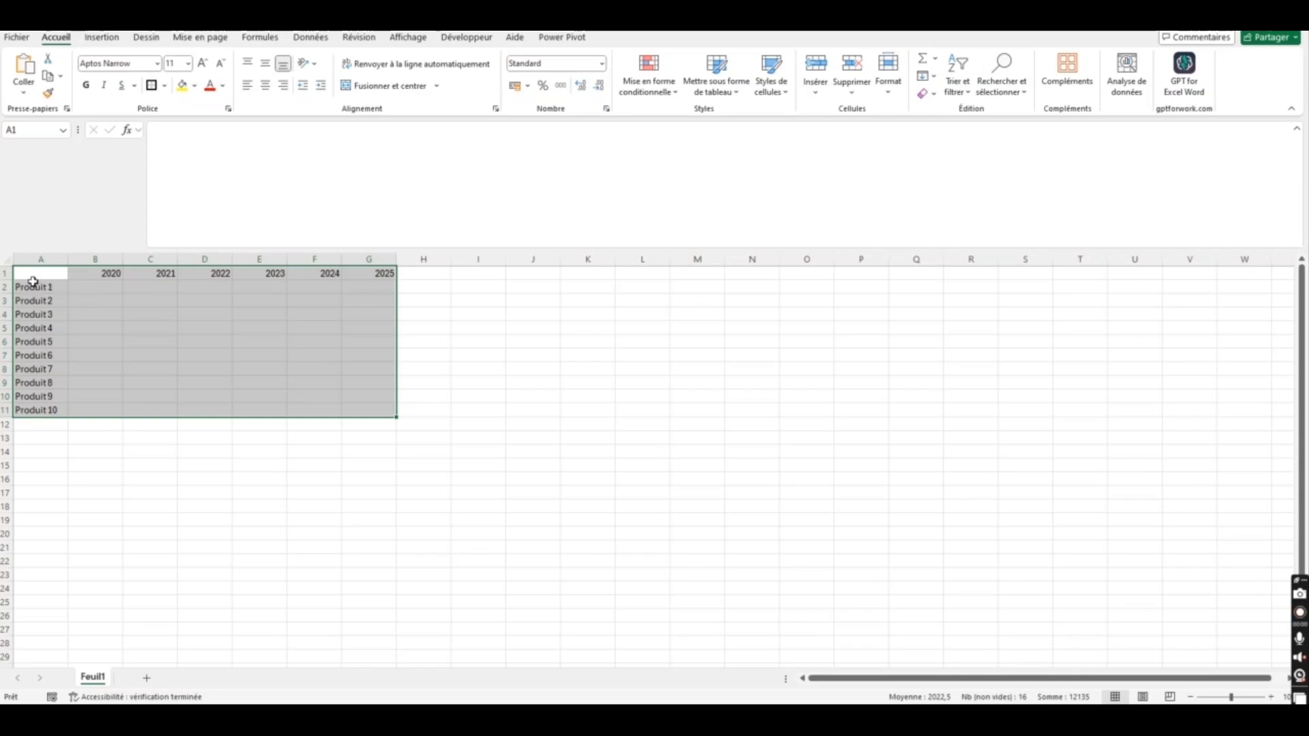
click(34, 274)
drag(71, 275, 365, 273)
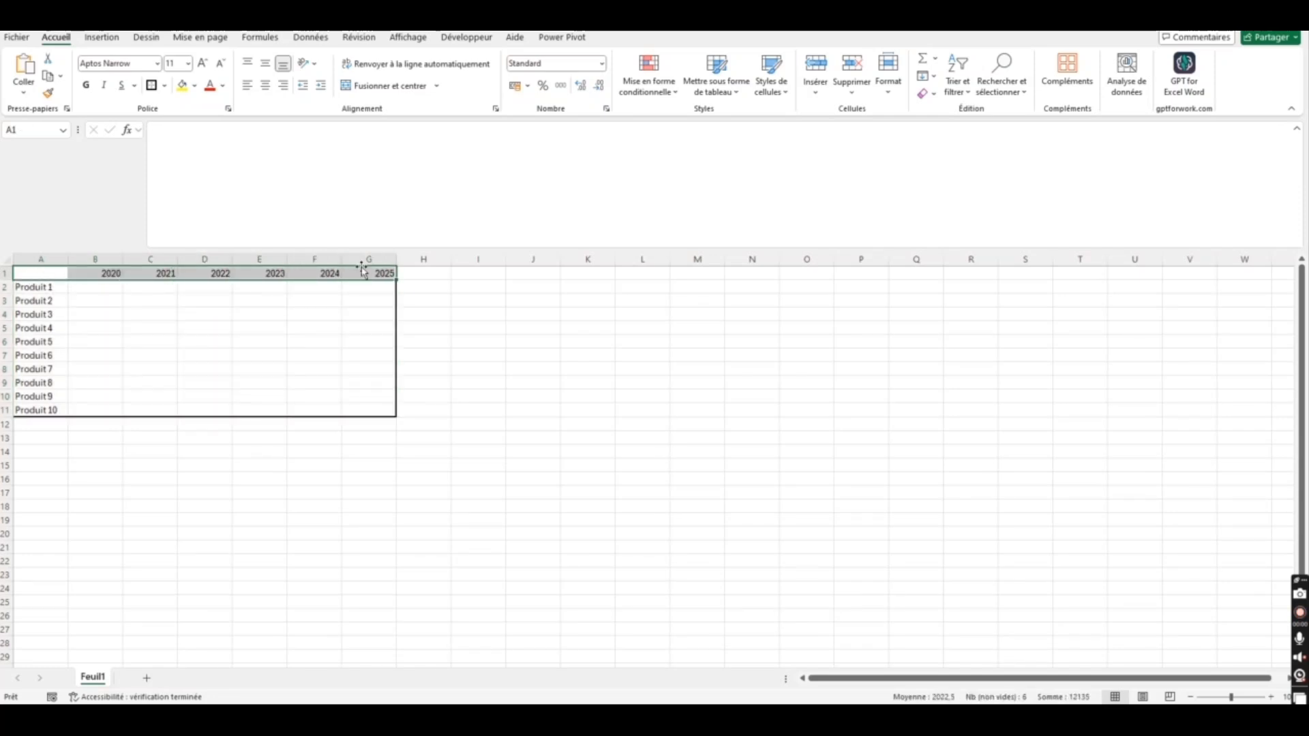
click(152, 86)
drag(41, 274, 41, 411)
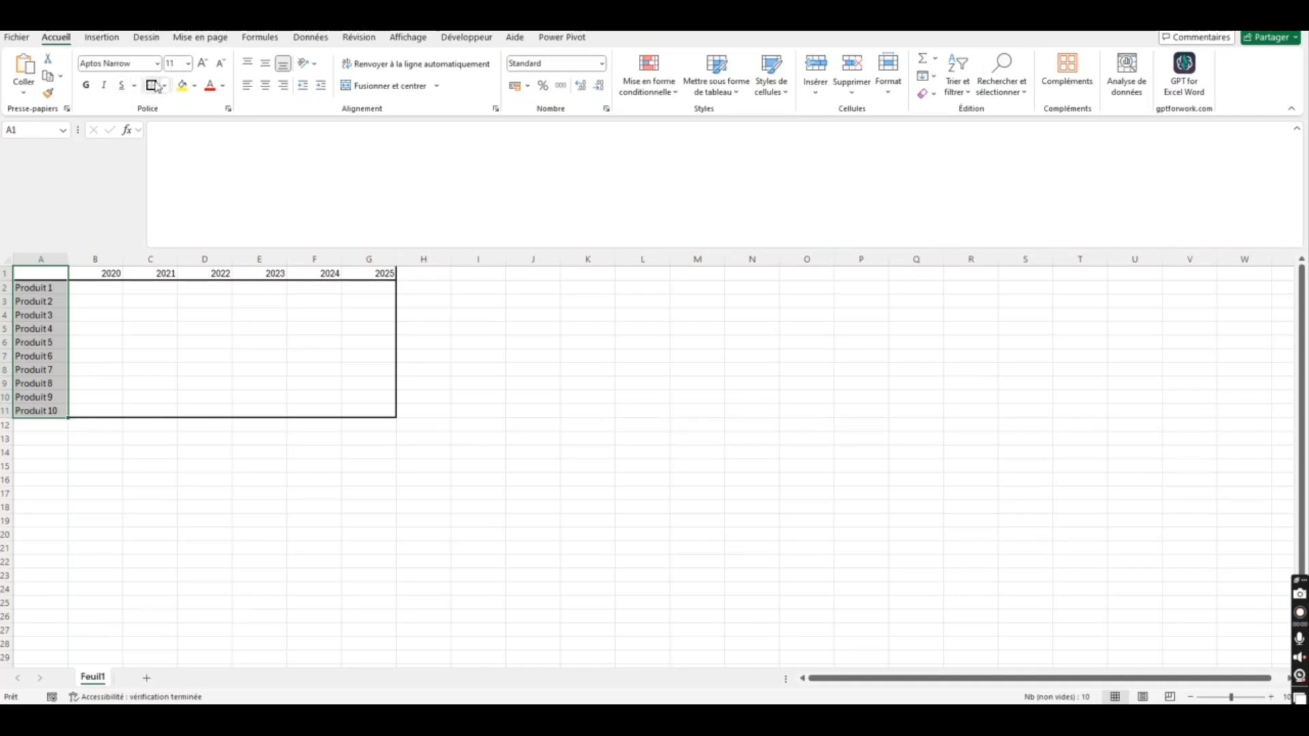
click(156, 86)
Fill the header row A1:G1 with a light blue theme colour.
drag(81, 275, 375, 243)
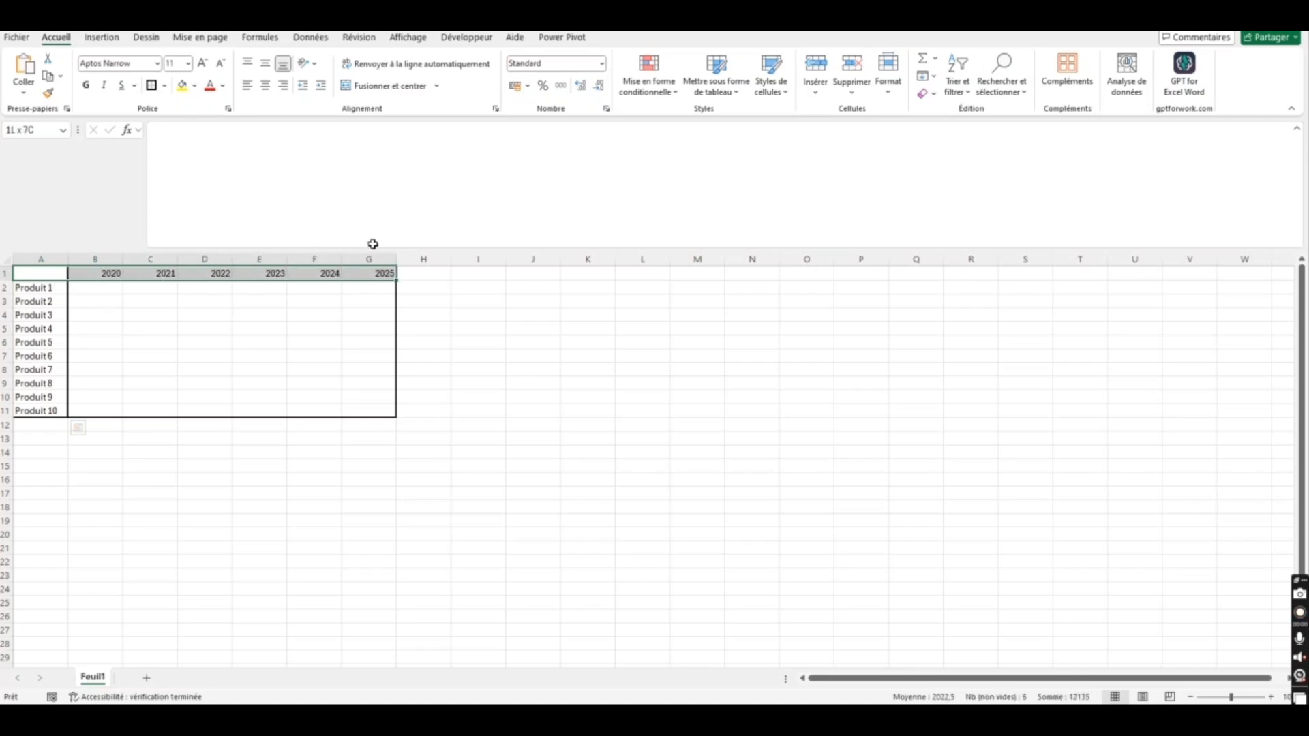
click(194, 86)
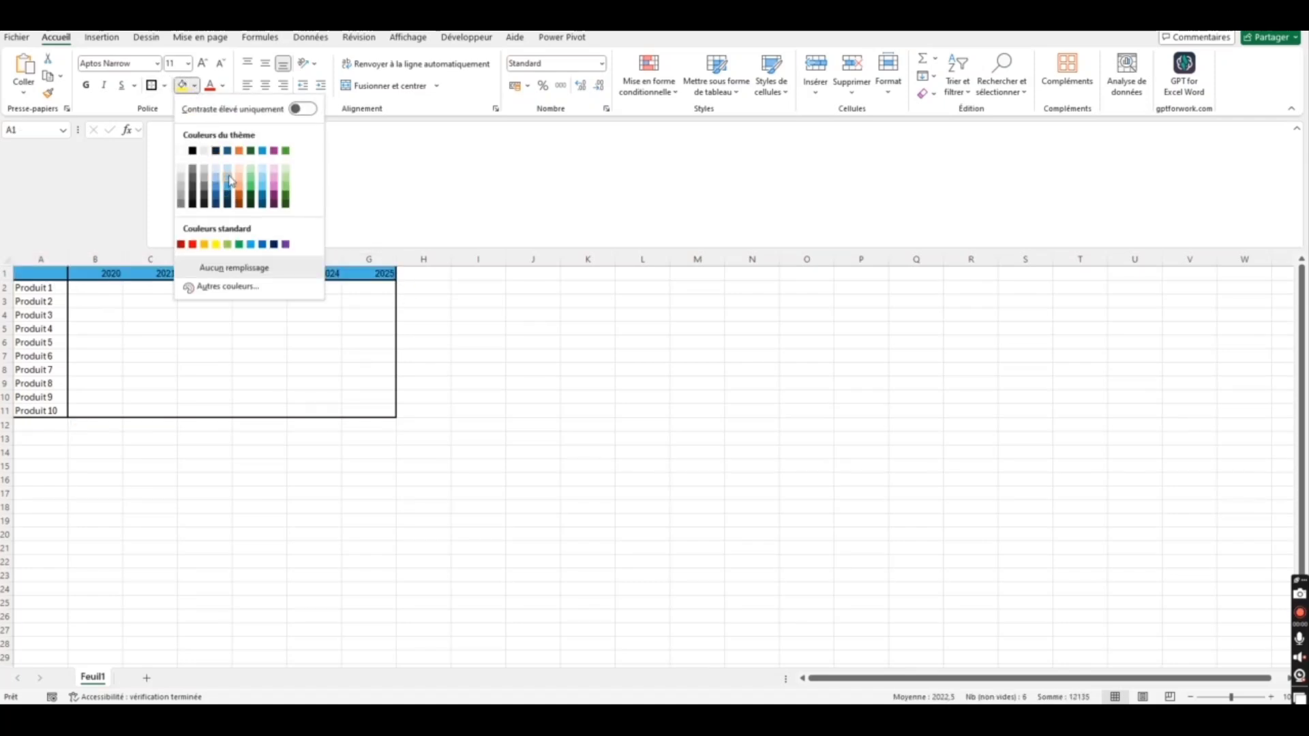
click(227, 185)
Fill the product column A1:A11 with a light green theme colour and set the corner cell A1 to white.
drag(41, 271, 35, 412)
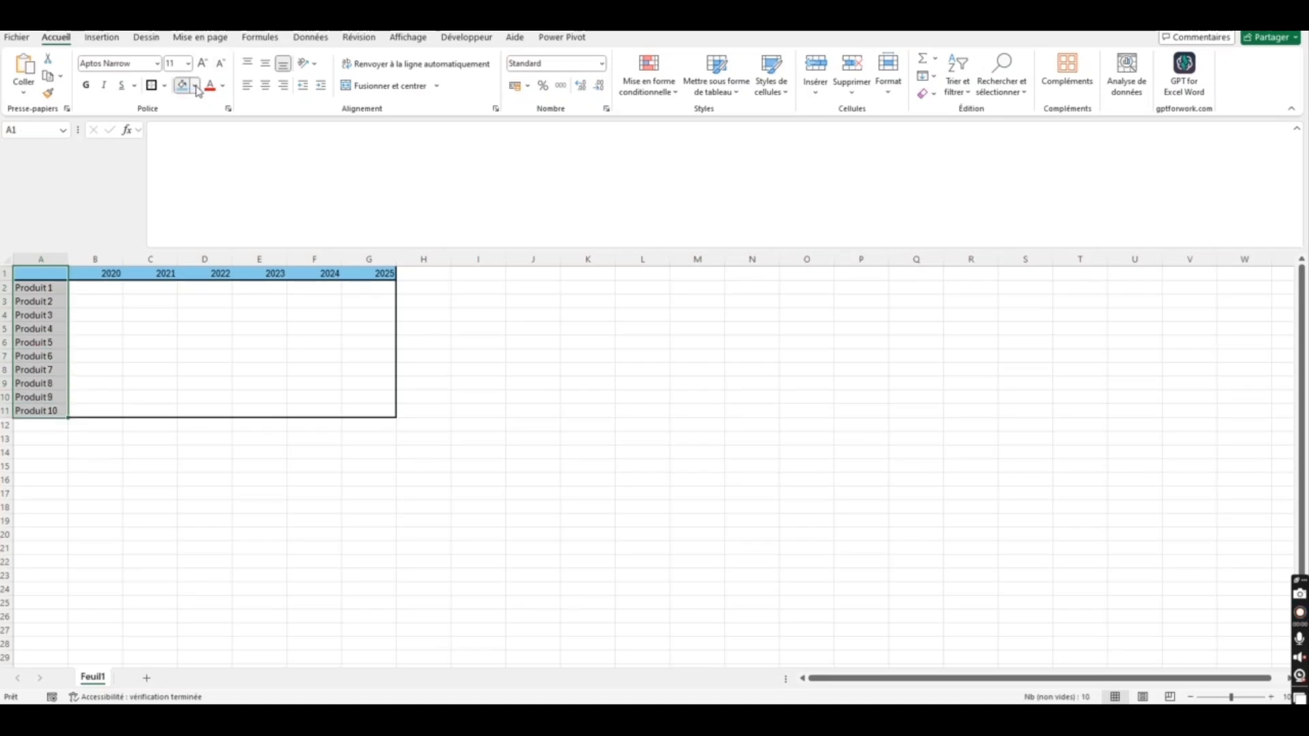
click(194, 86)
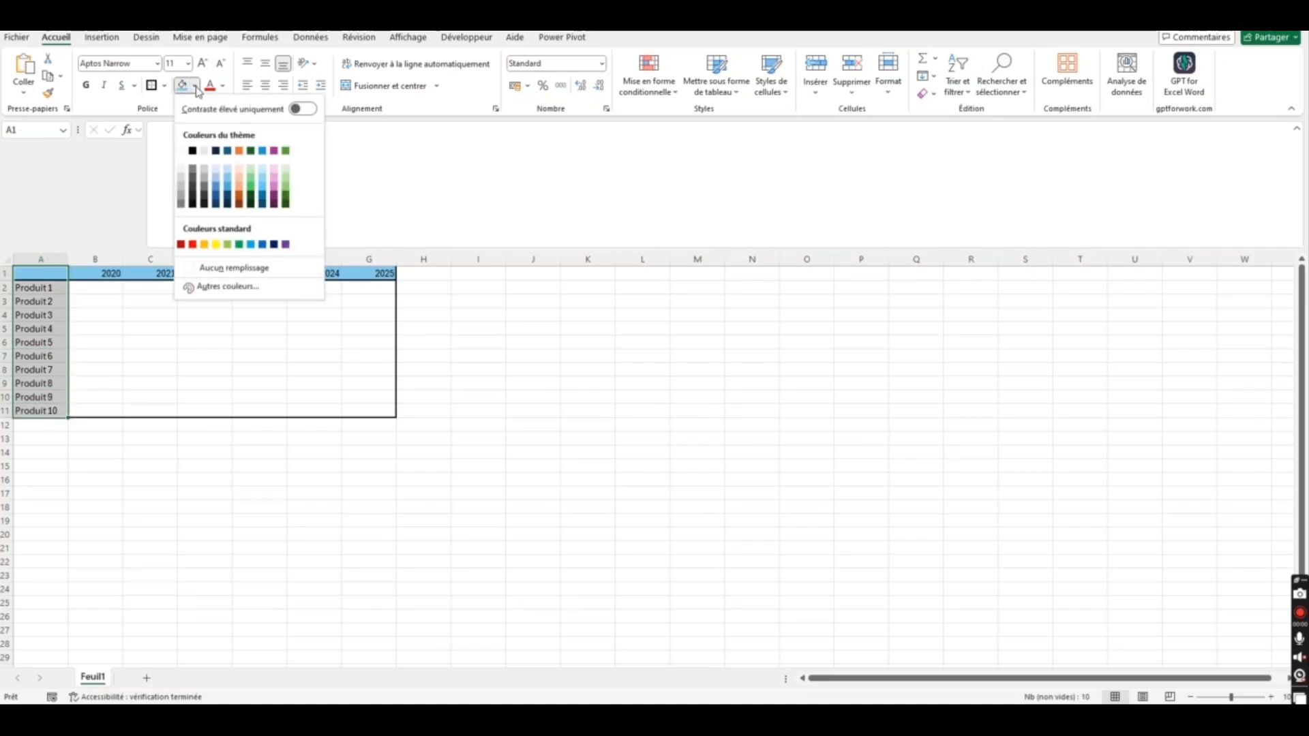
click(255, 182)
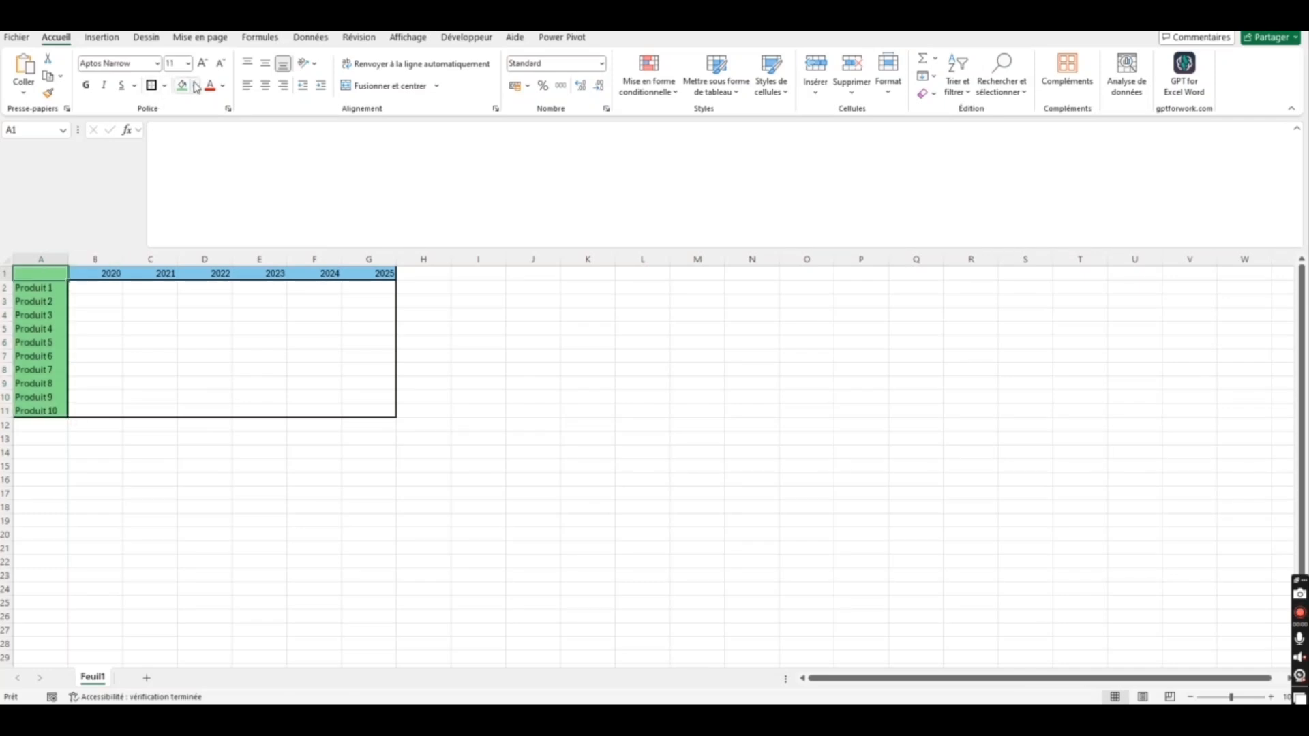
click(194, 86)
click(182, 150)
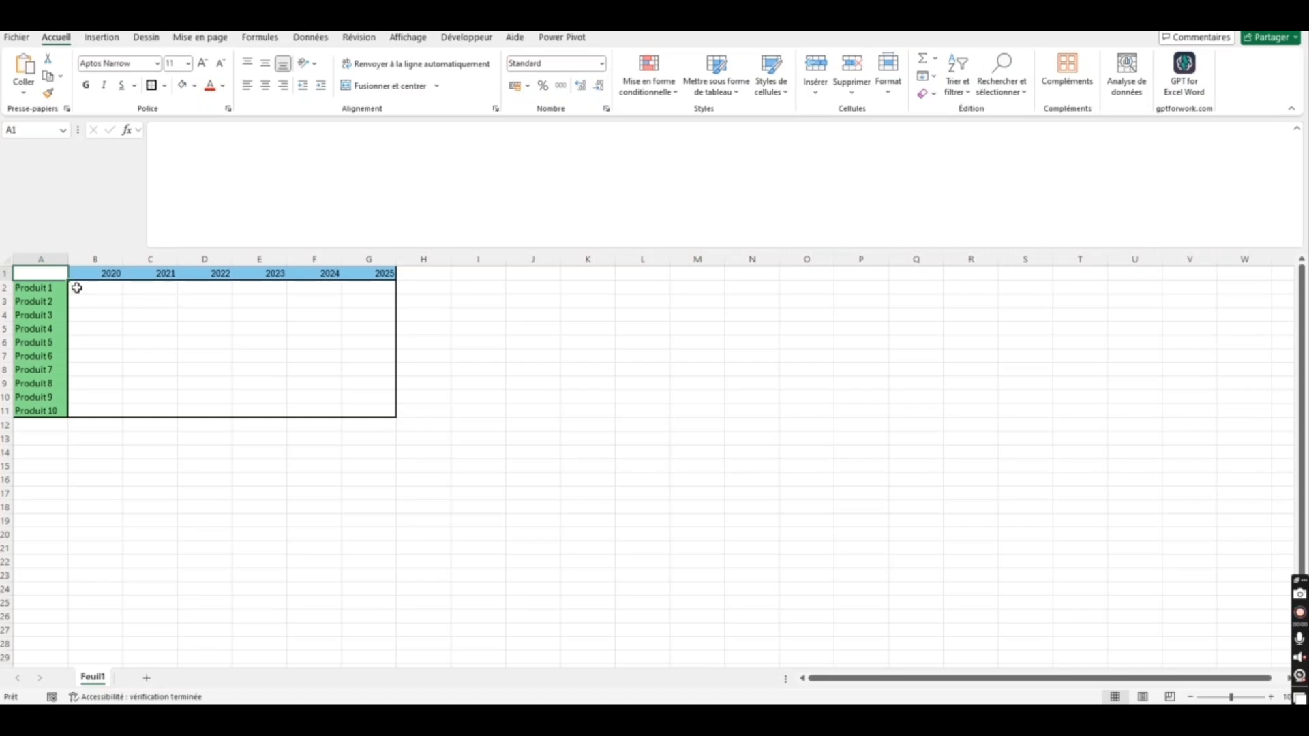
drag(105, 273, 372, 254)
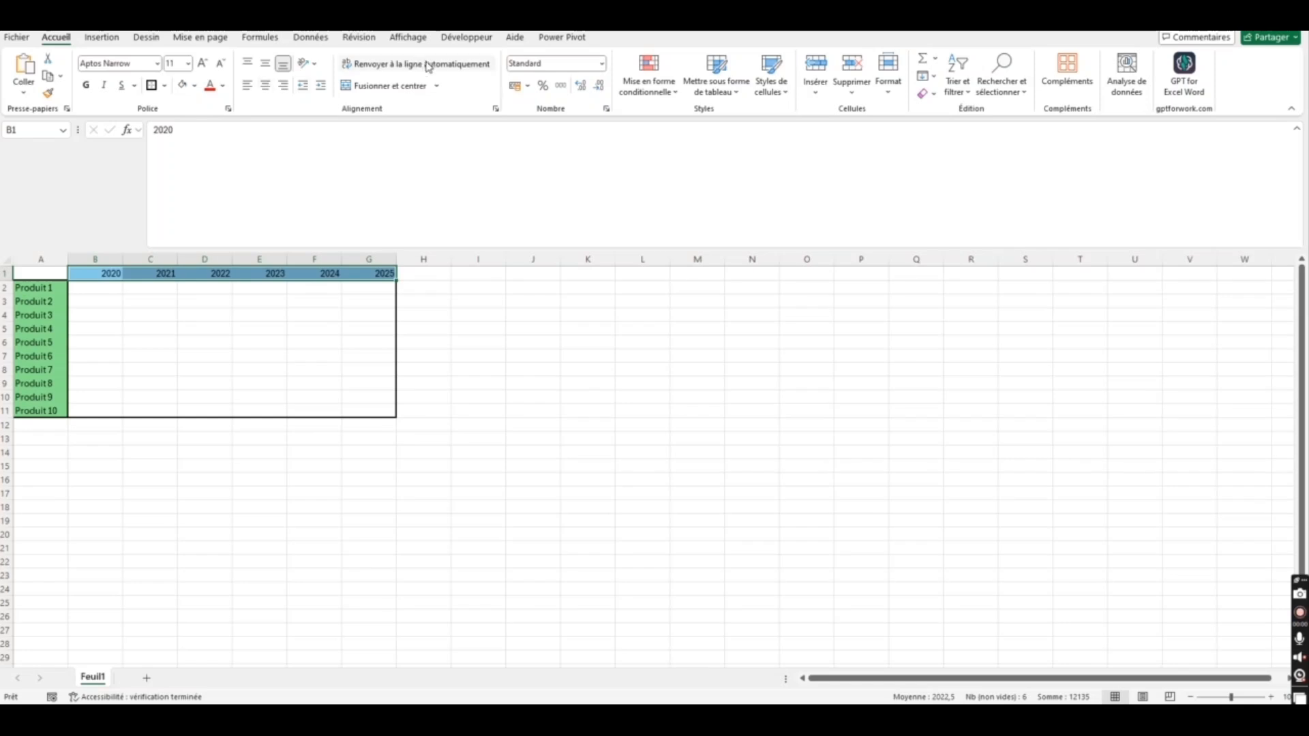
click(49, 289)
drag(50, 299, 39, 413)
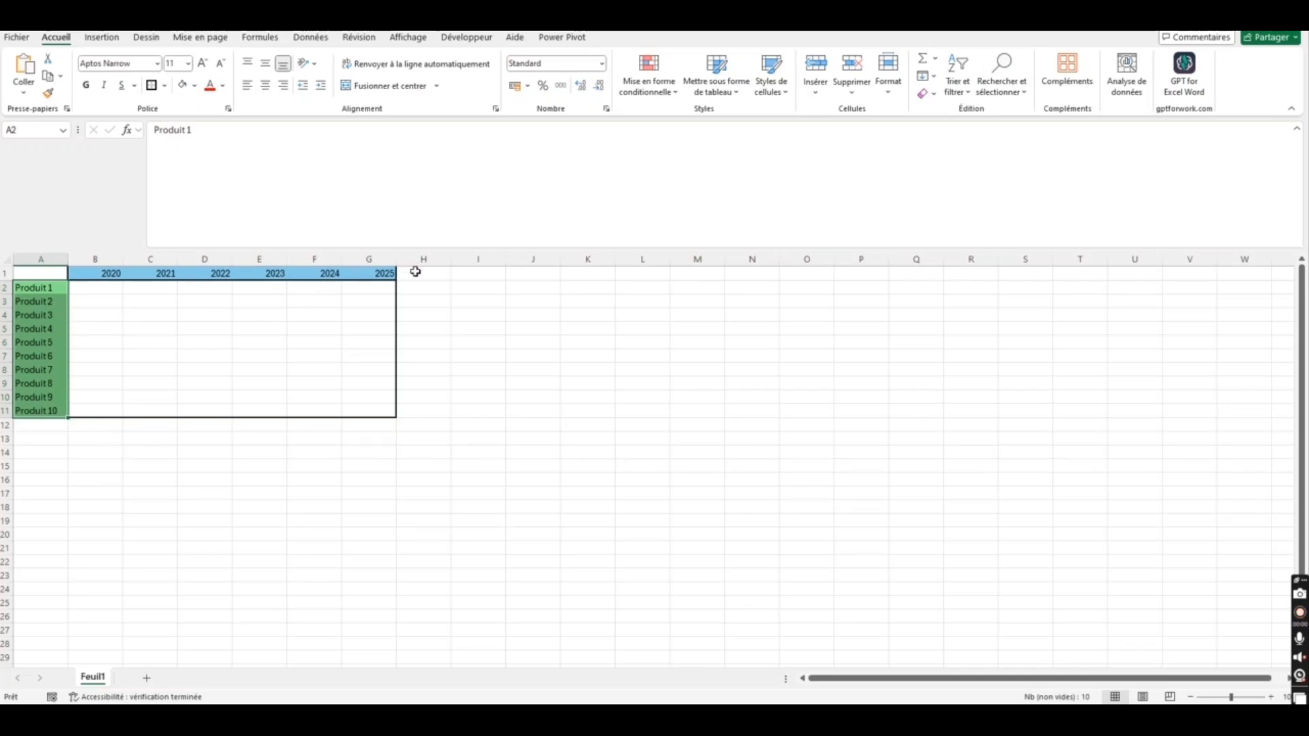
click(457, 272)
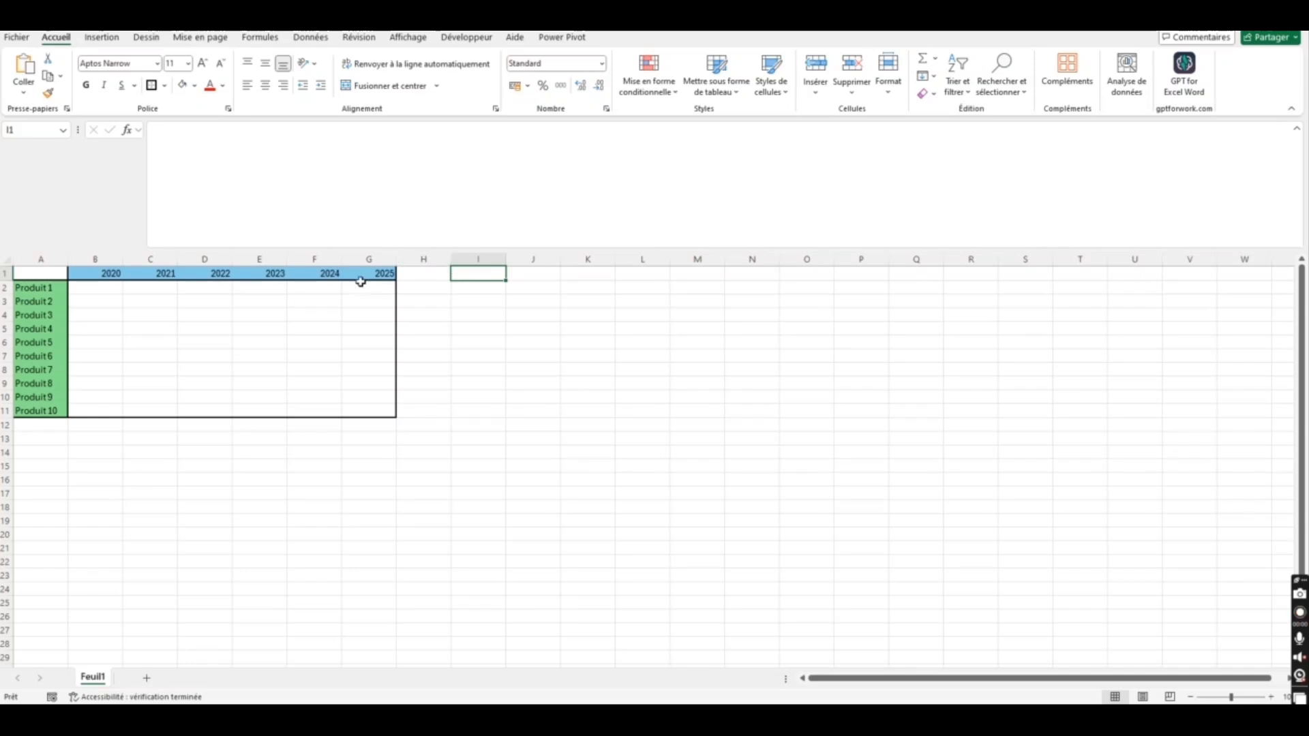
click(40, 272)
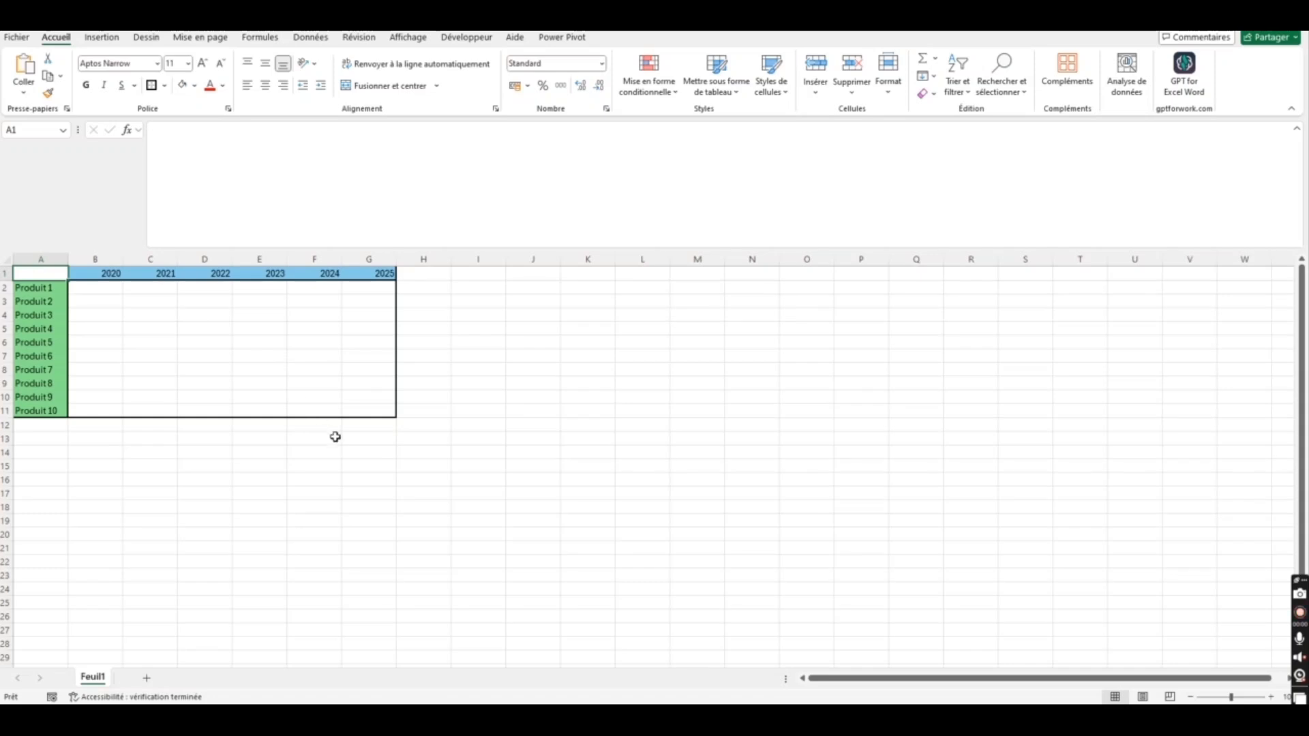
click(371, 408)
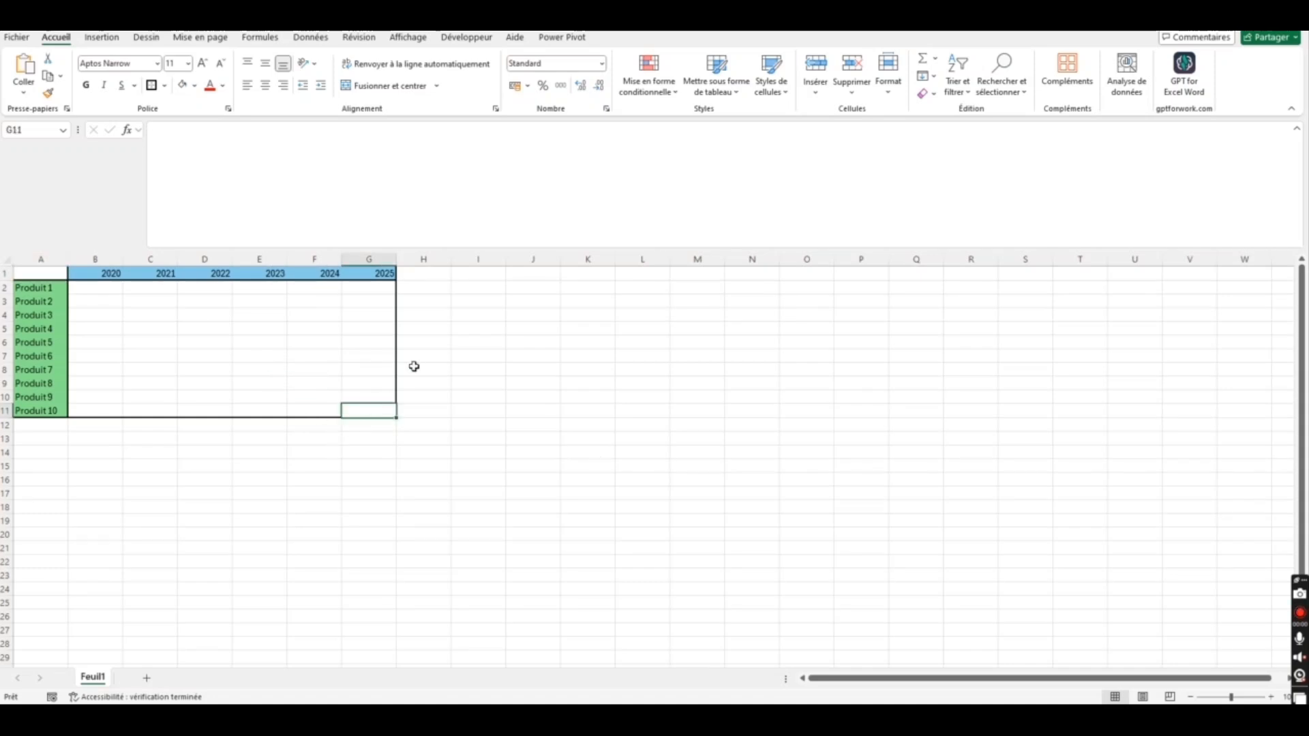
Enter the column headers Moyenne, variation and % in cells I1, J1 and K1.
click(491, 280)
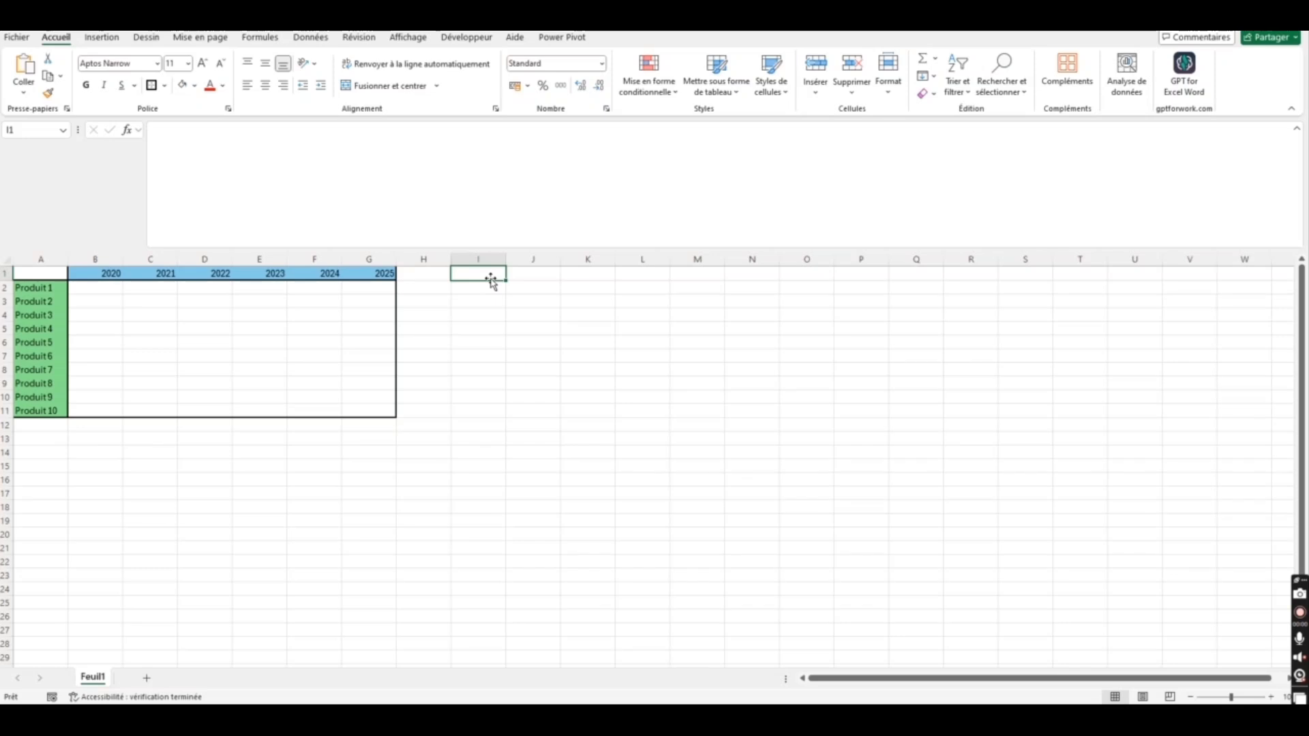
double_click(491, 279)
text(Moyenne)
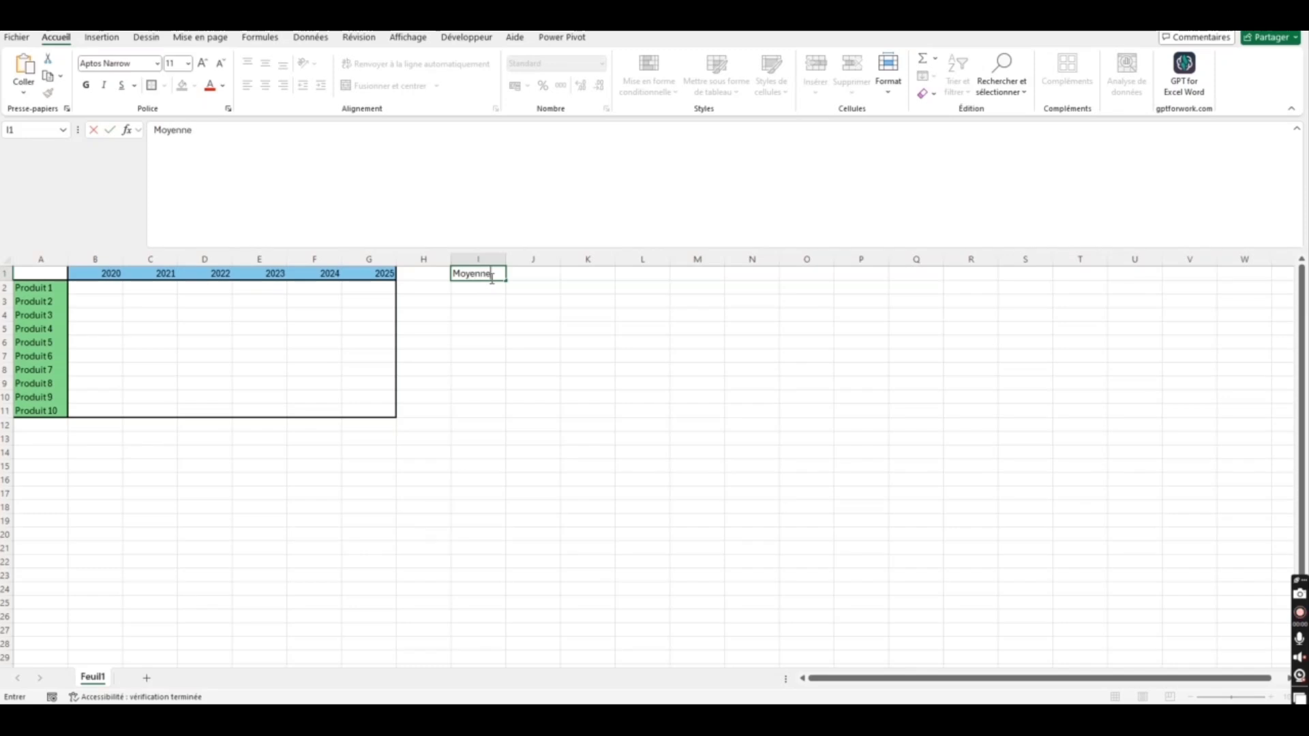
key(Tab)
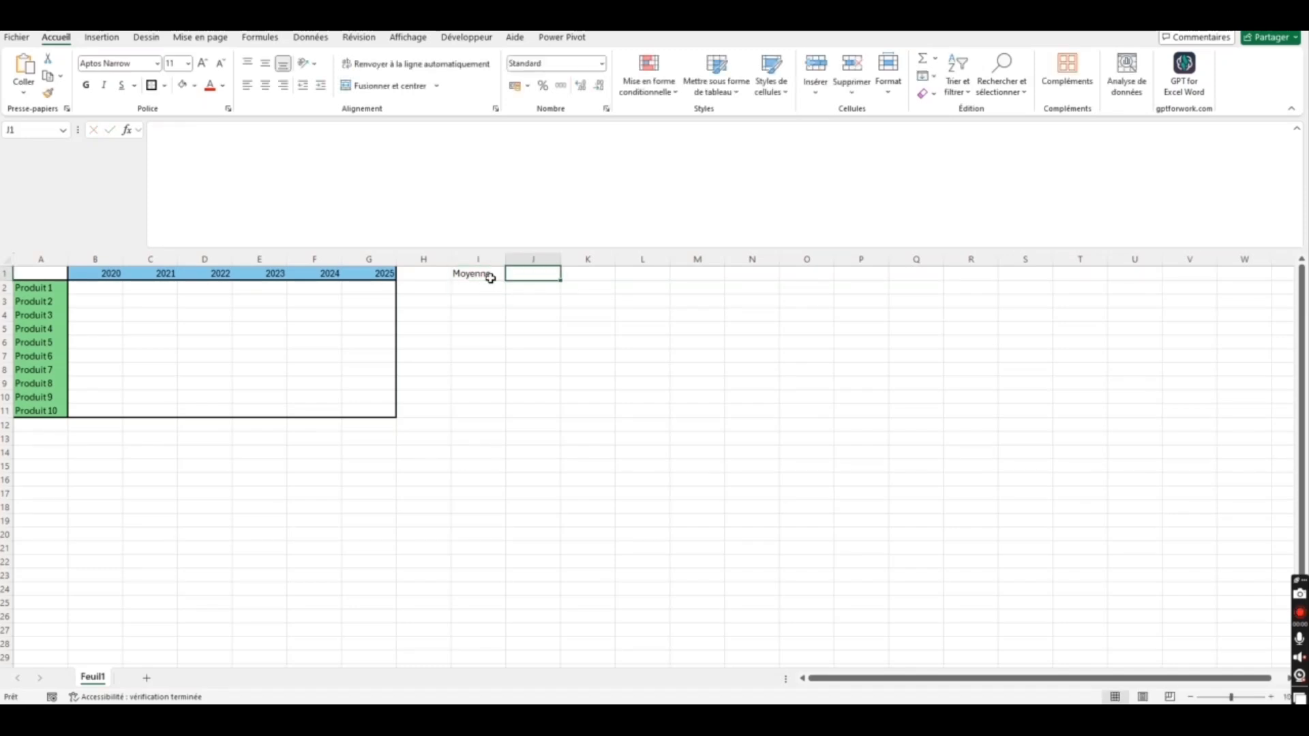
text(var)
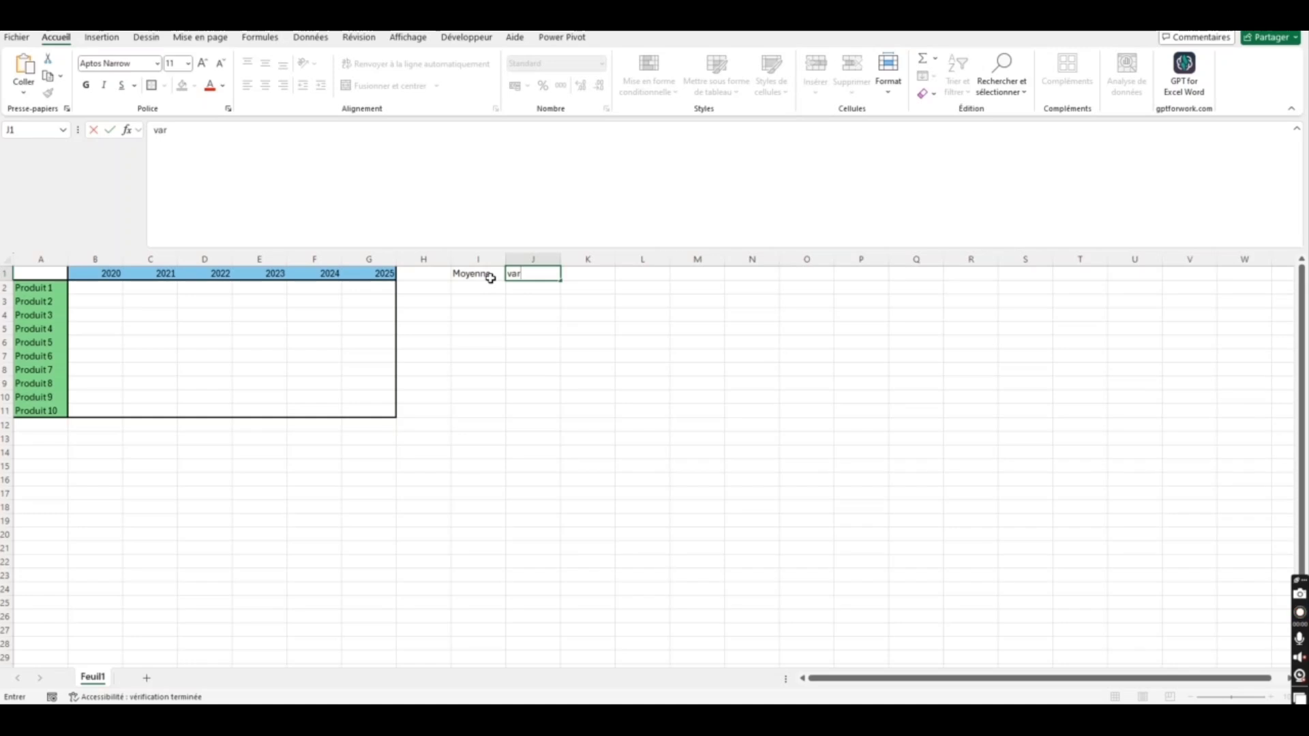
text(iation)
key(Return)
key(Up)
key(Right)
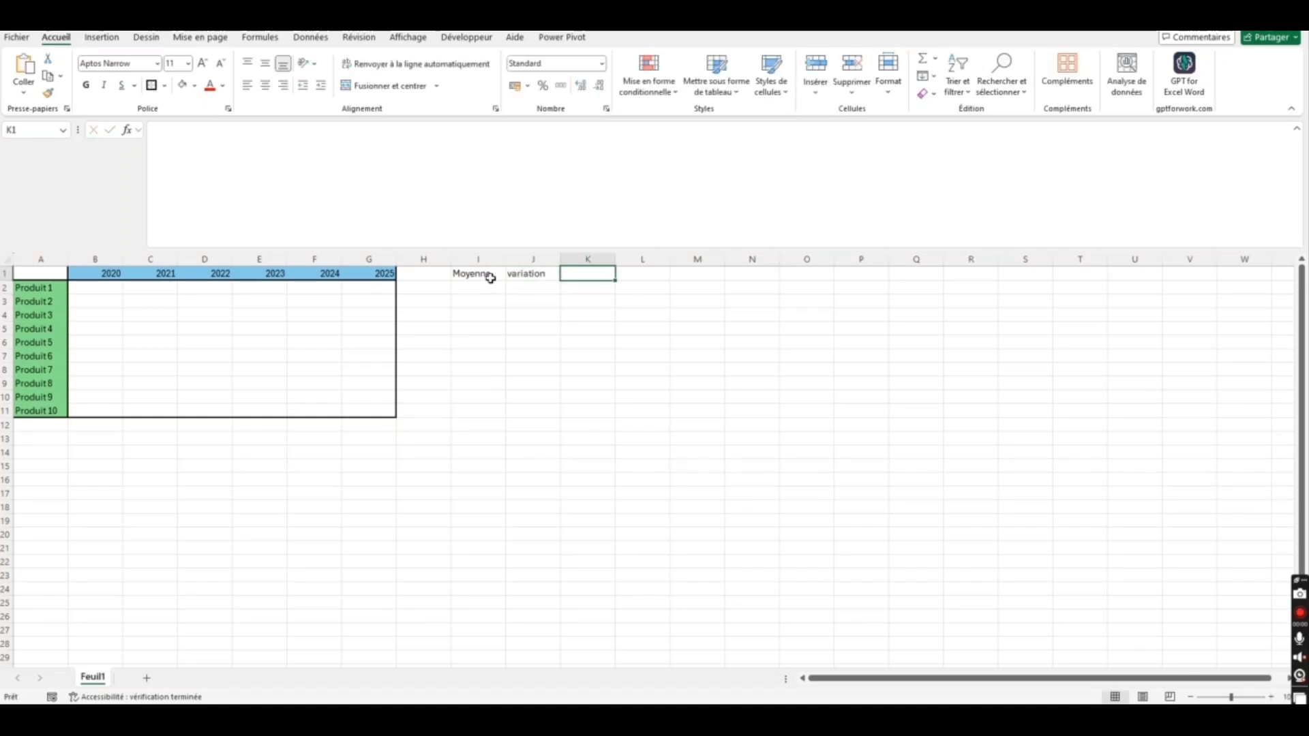
text(%)
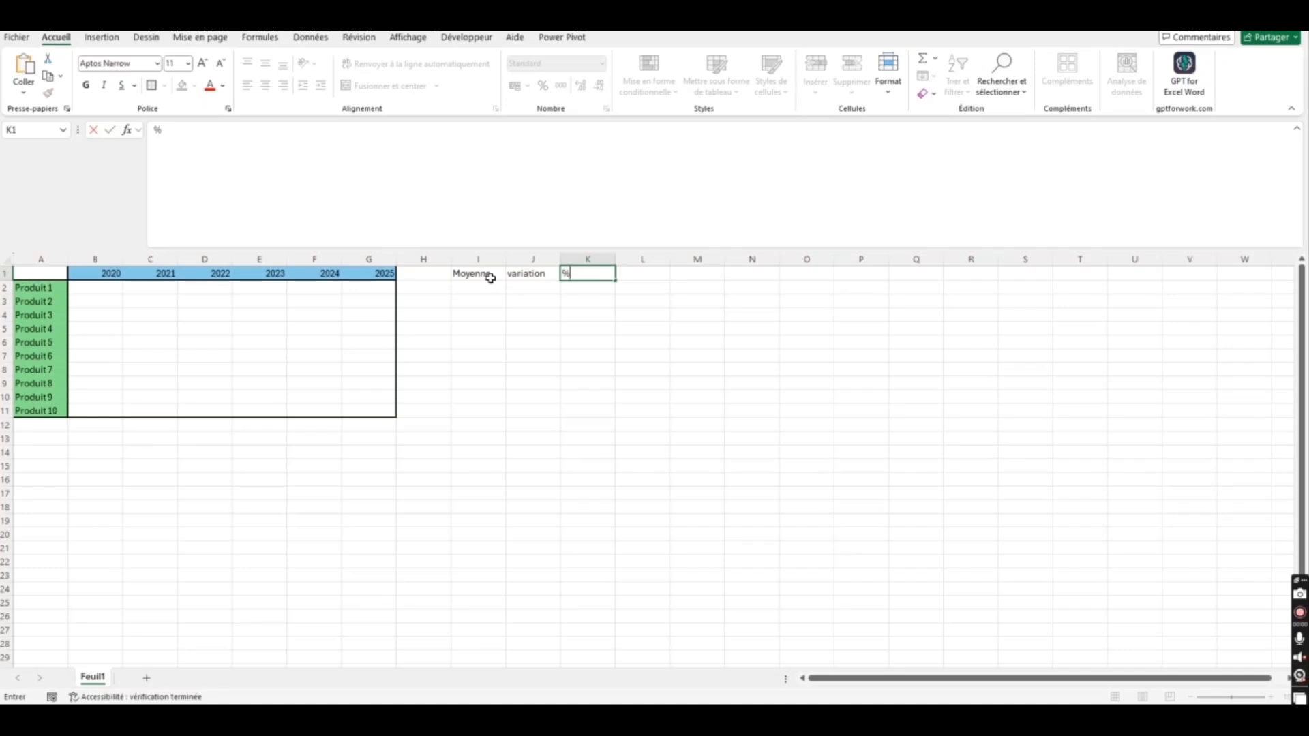
key(Return)
Copy the formatting of the year headers F1:G1 onto the new headers I1:K1 with the Format Painter.
key(Up)
key(Left)
key(Left)
key(Left)
key(Left)
key(Left)
key(Left)
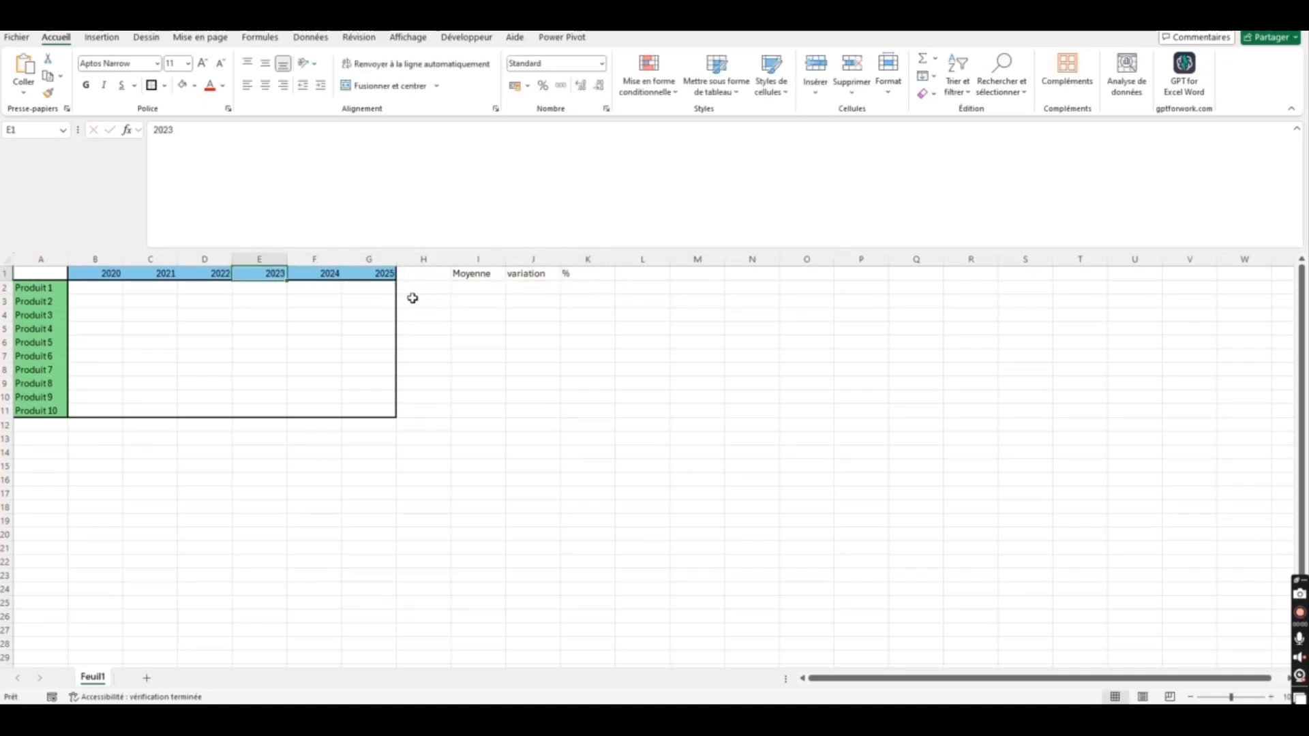
drag(335, 275, 349, 276)
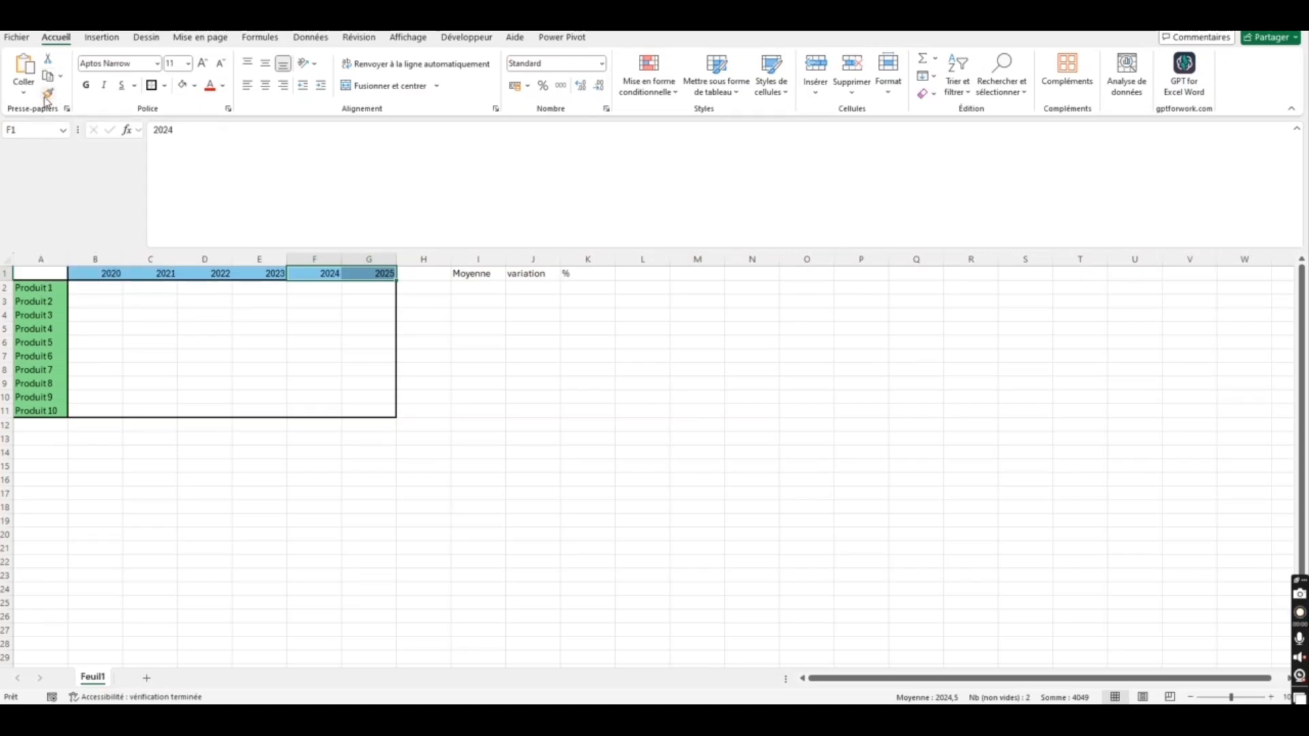
click(46, 96)
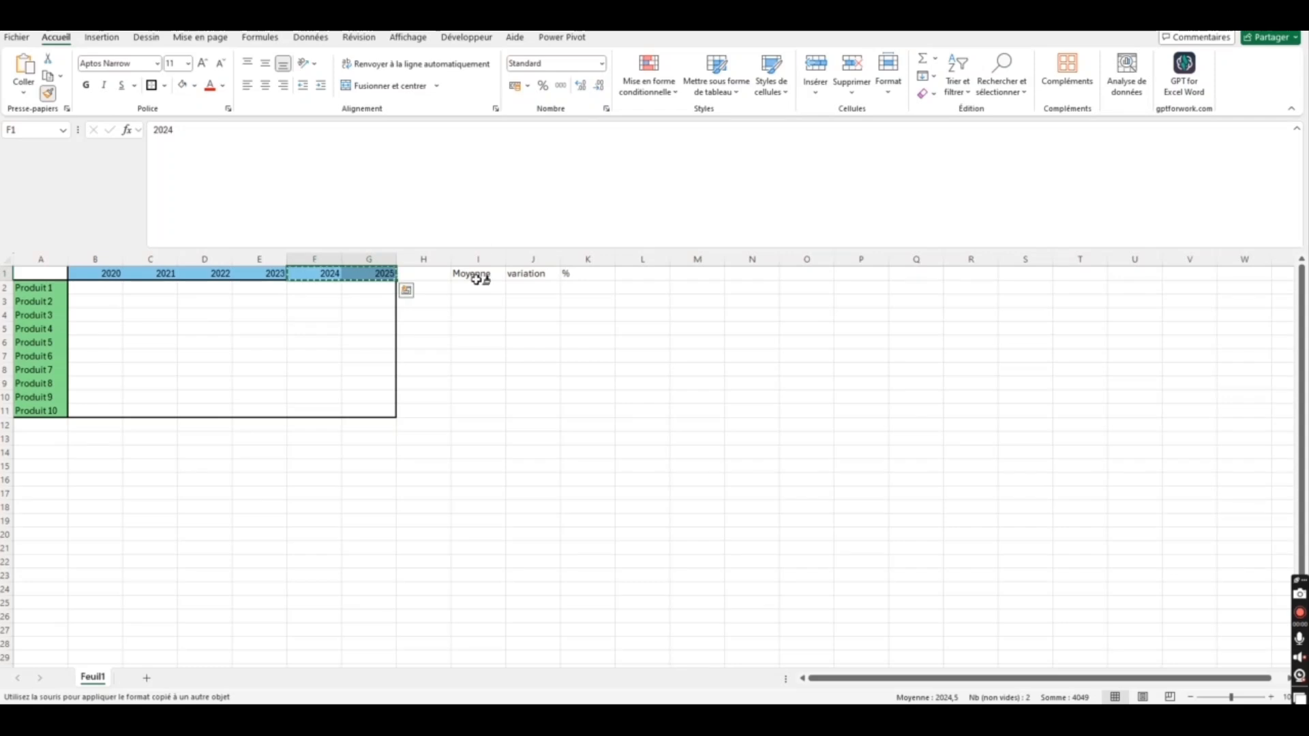
click(466, 275)
drag(466, 275, 571, 276)
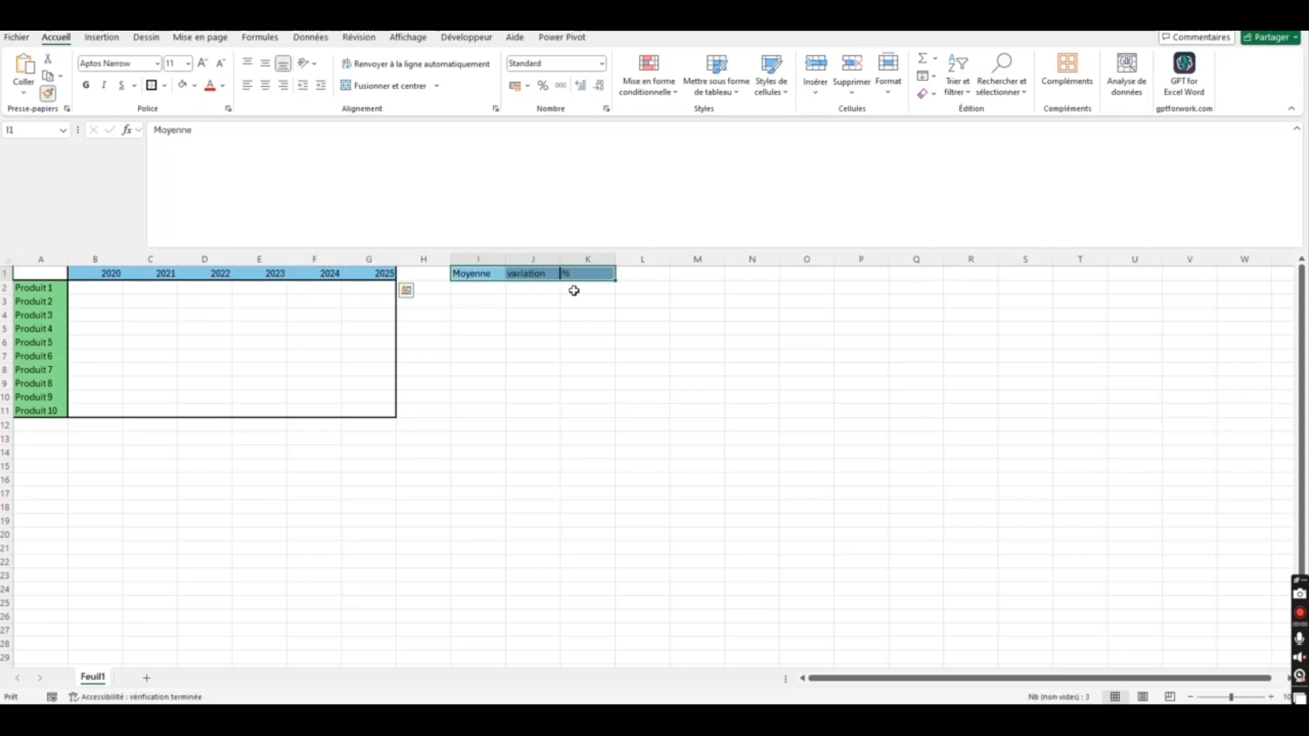
click(583, 328)
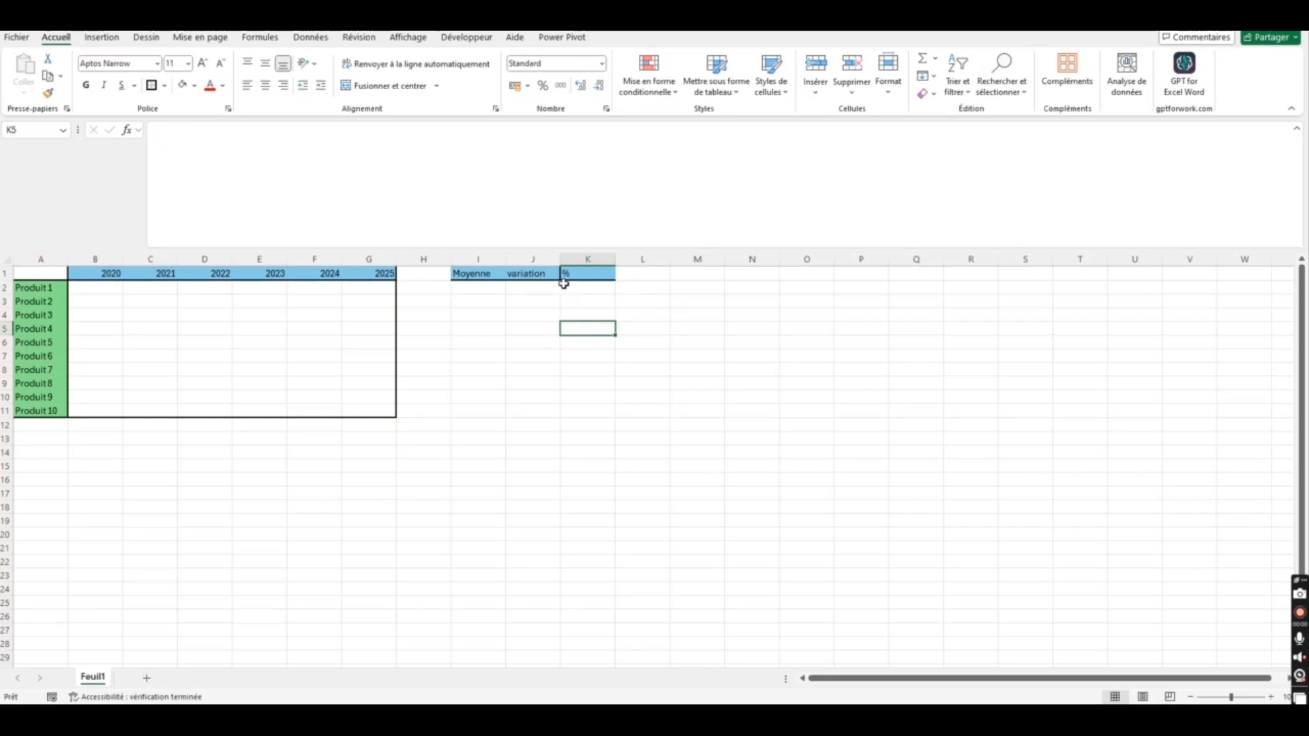
Apply thick outside borders to the range I1:K11, covering the Moyenne, variation and % columns.
drag(317, 274, 365, 269)
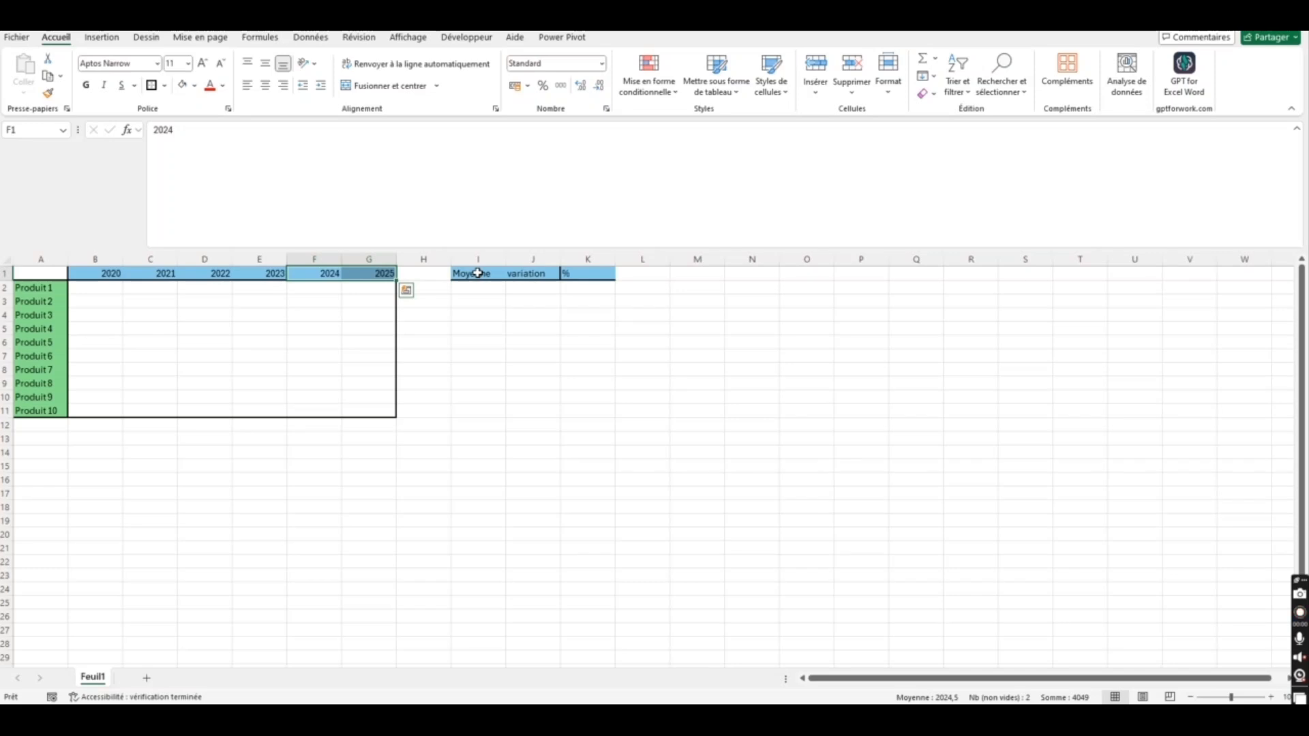
drag(477, 274, 595, 410)
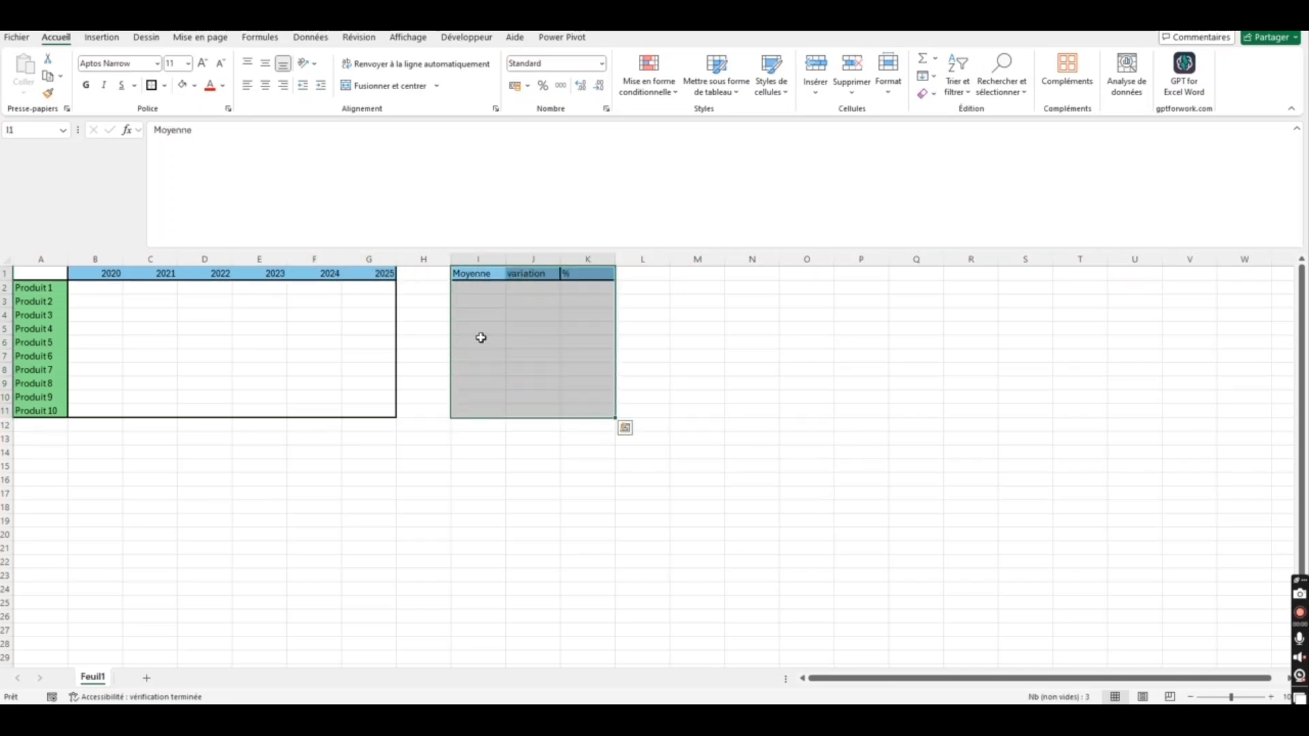
click(155, 87)
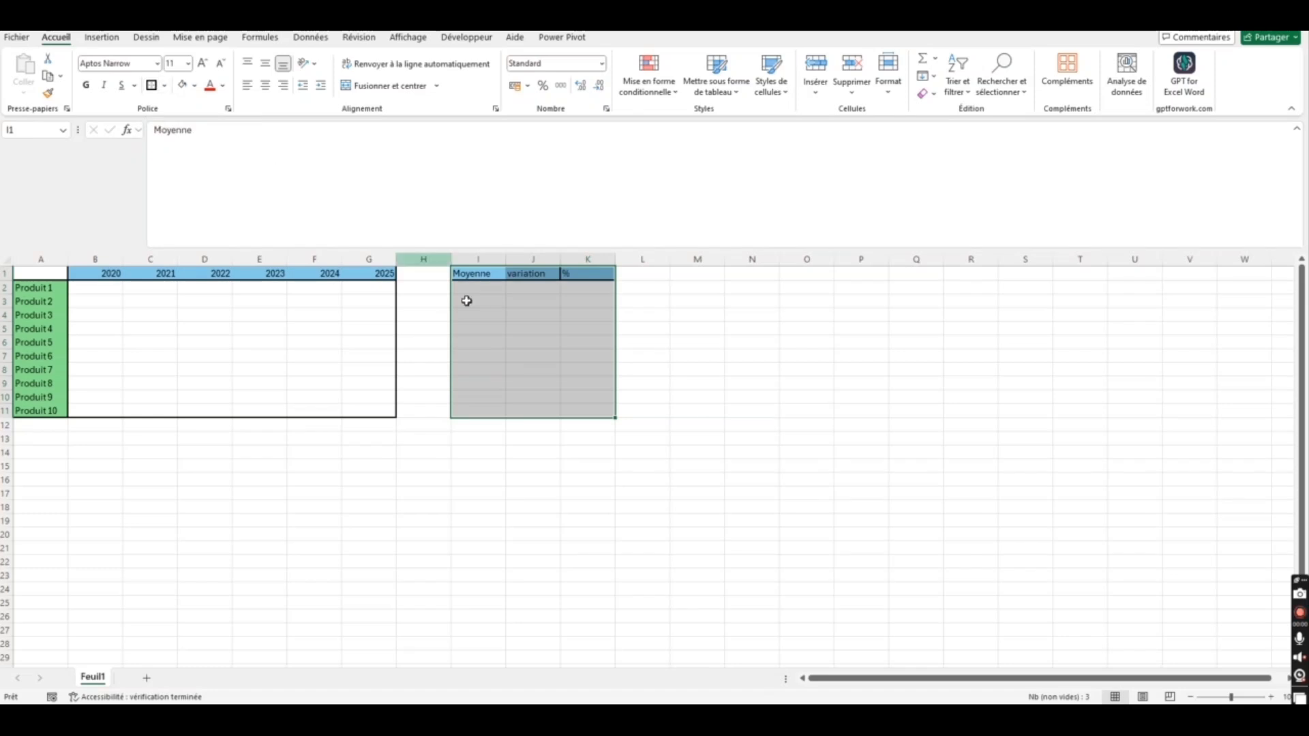
click(481, 274)
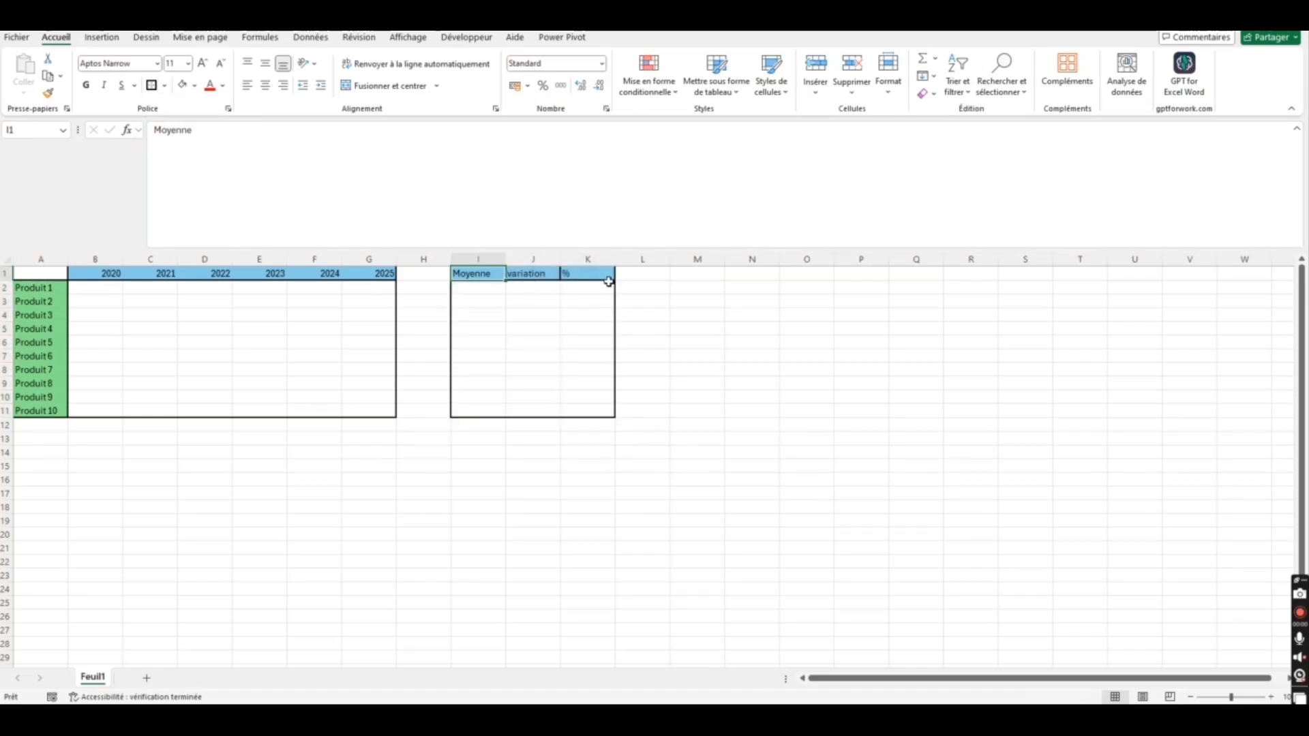